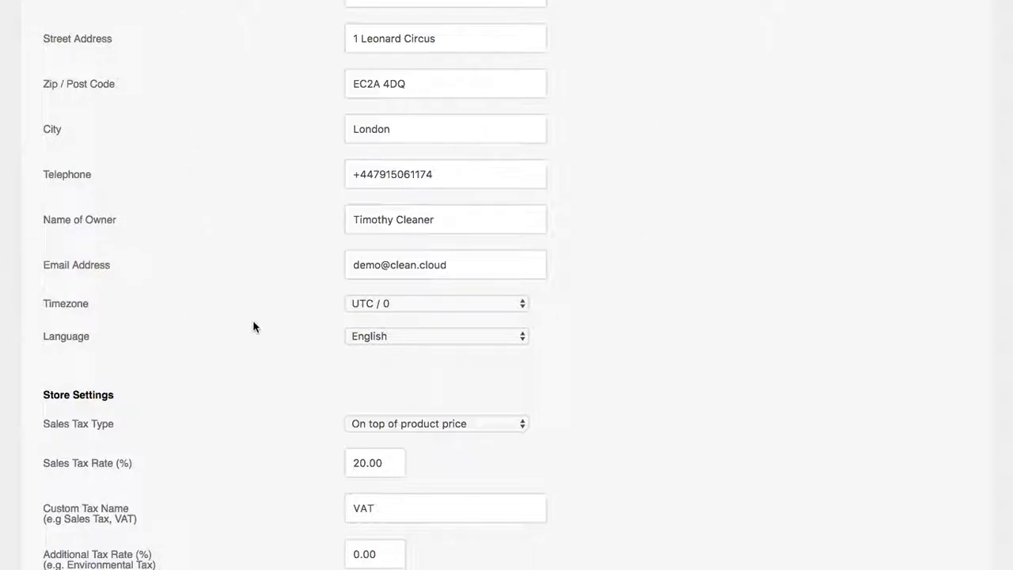
Review the New Order Page defaults in the store details settings.
scroll(253, 328, "down", 15)
scroll(253, 327, "down", 5)
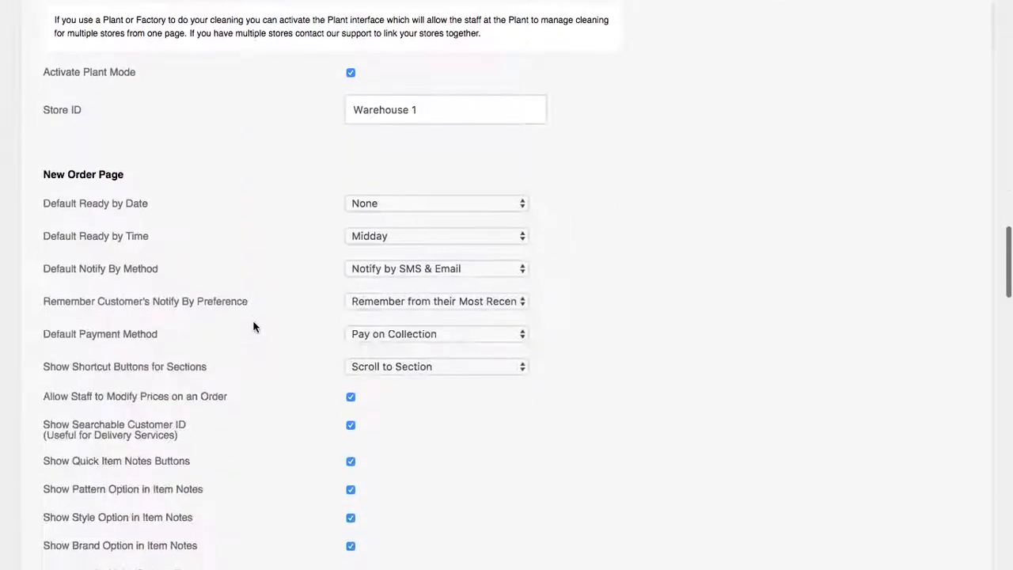
scroll(237, 182, "down", 3)
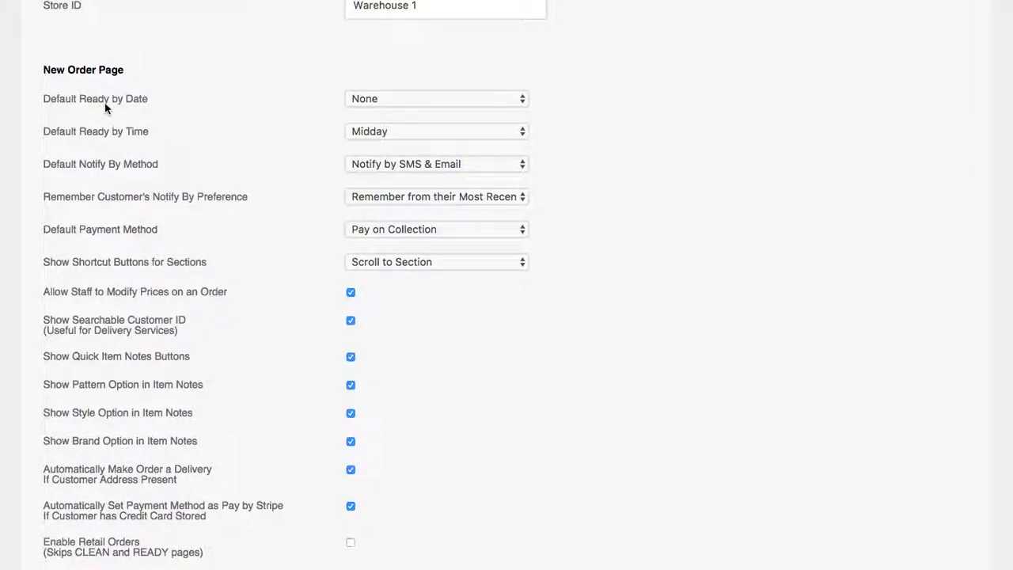
scroll(103, 111, "up", 15)
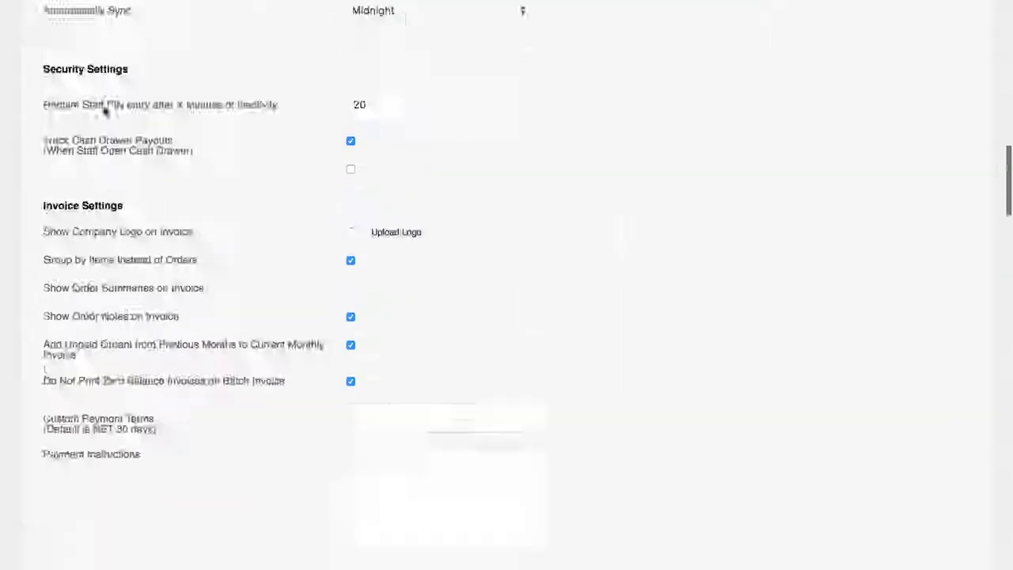
Submit a new order for an existing customer looked up by name, with Sat 28 Oct as the ready-by date.
left_click(486, 19)
left_click(53, 83)
type("john")
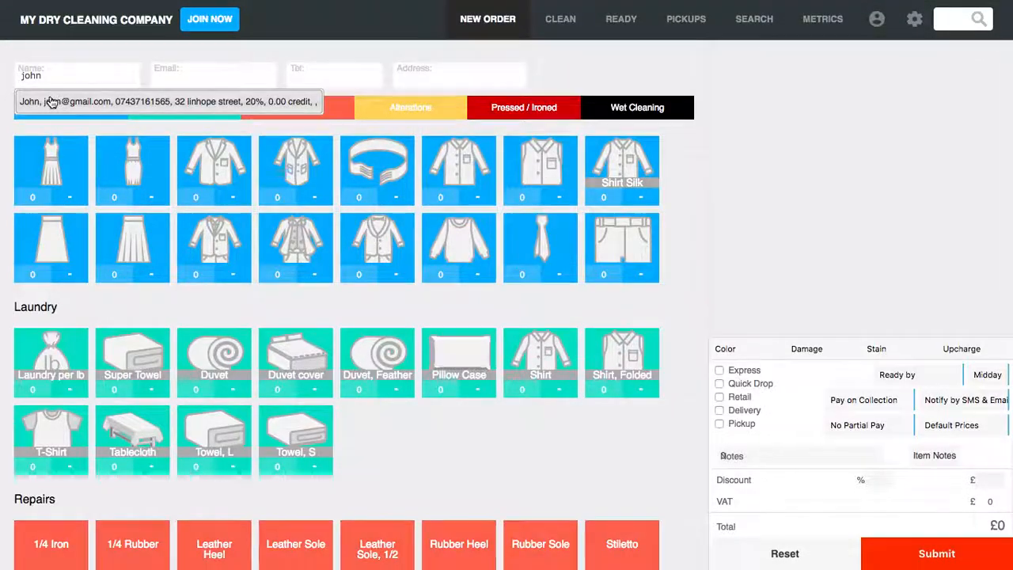
left_click(49, 98)
left_click(889, 375)
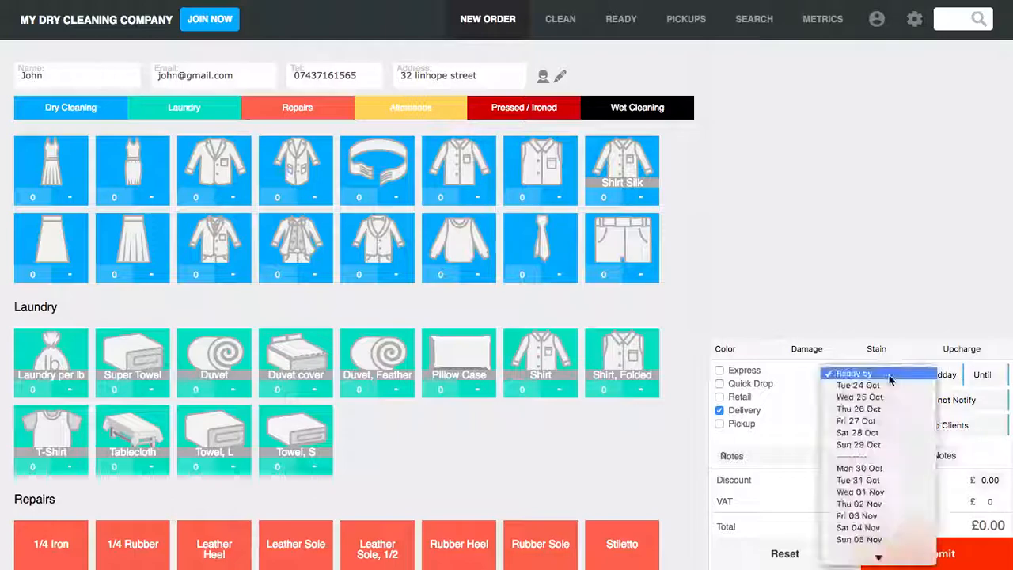
left_click(863, 432)
left_click(939, 558)
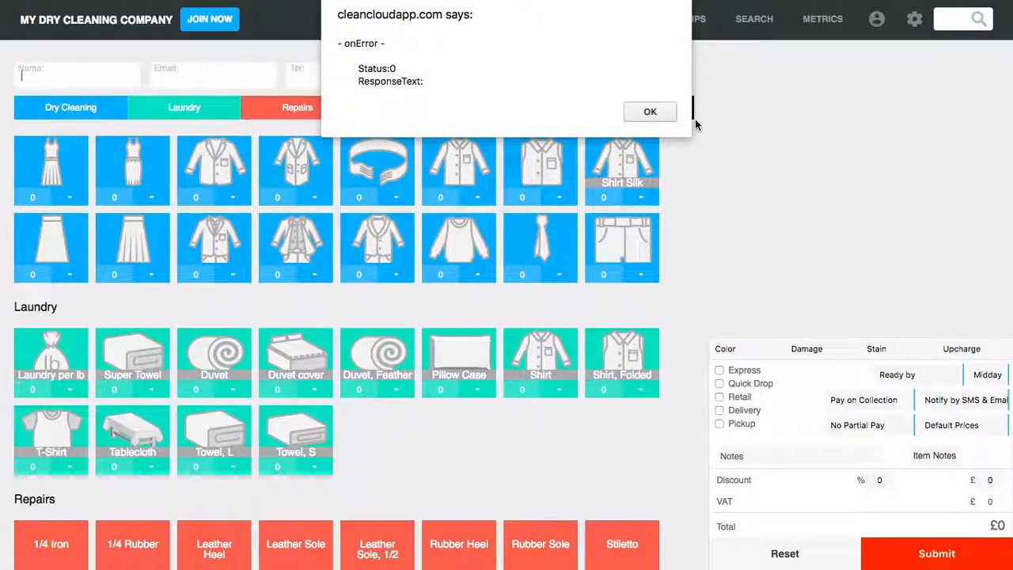
left_click(650, 111)
Open the store's admin settings and bring up the New Order Page section.
left_click(875, 21)
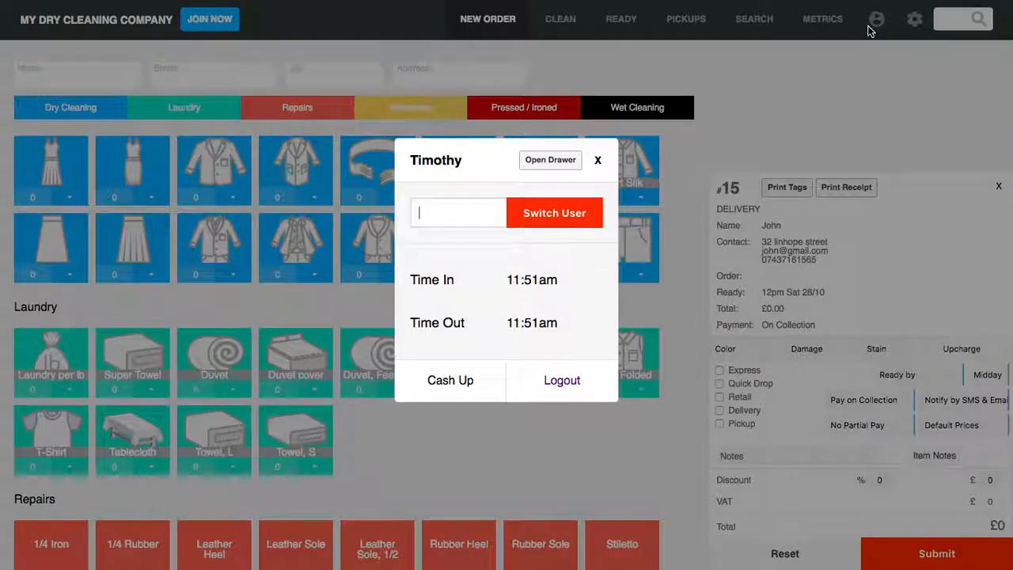
left_click(598, 160)
left_click(917, 22)
left_click(946, 417)
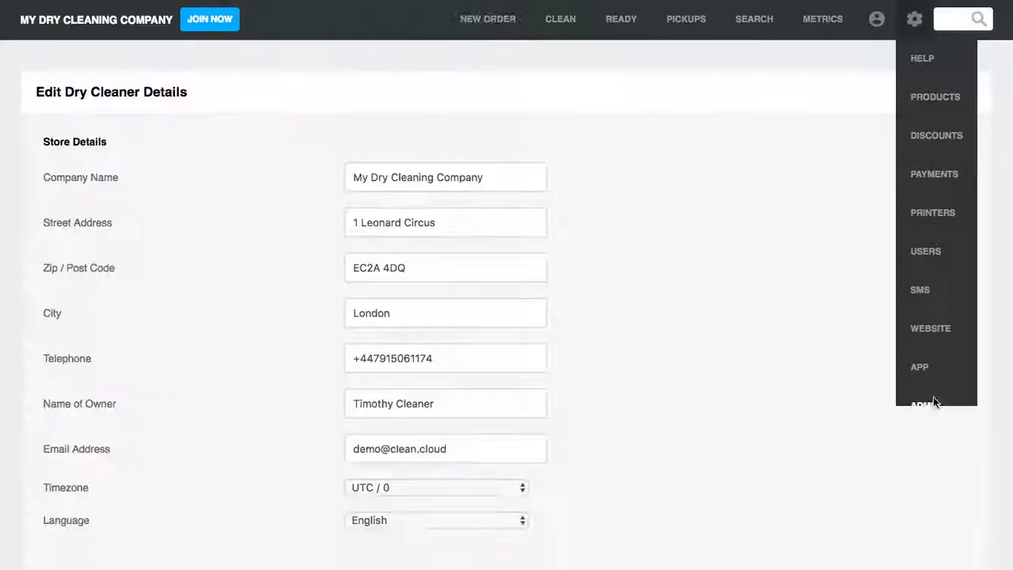
scroll(329, 357, "down", 10)
scroll(330, 363, "down", 3)
scroll(330, 363, "up", 4)
Try Default Ready by Date as +1 day excluding Sunday and +1 day excluding Saturday & Sunday, and reset it to None.
left_click(403, 213)
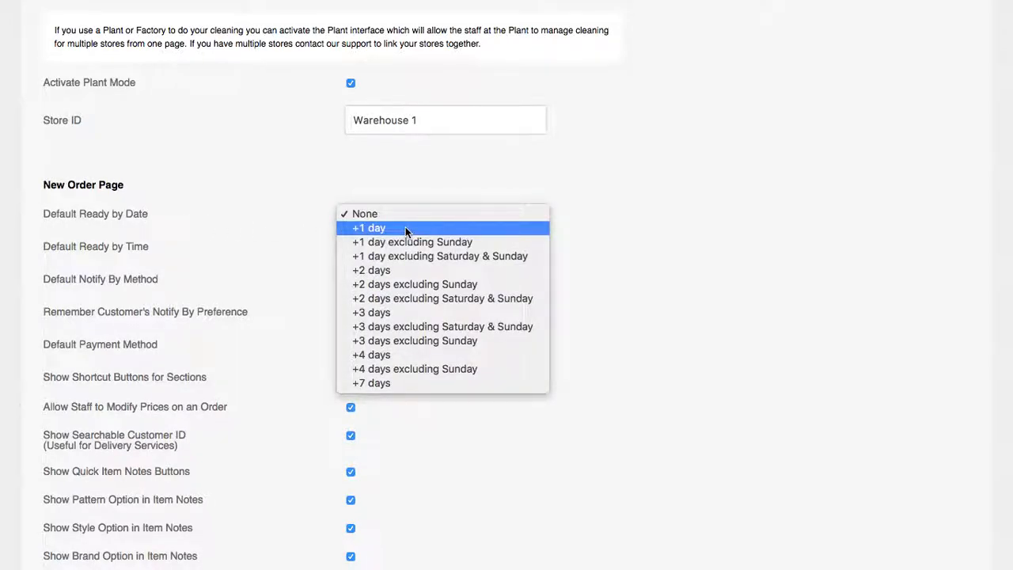
left_click(404, 242)
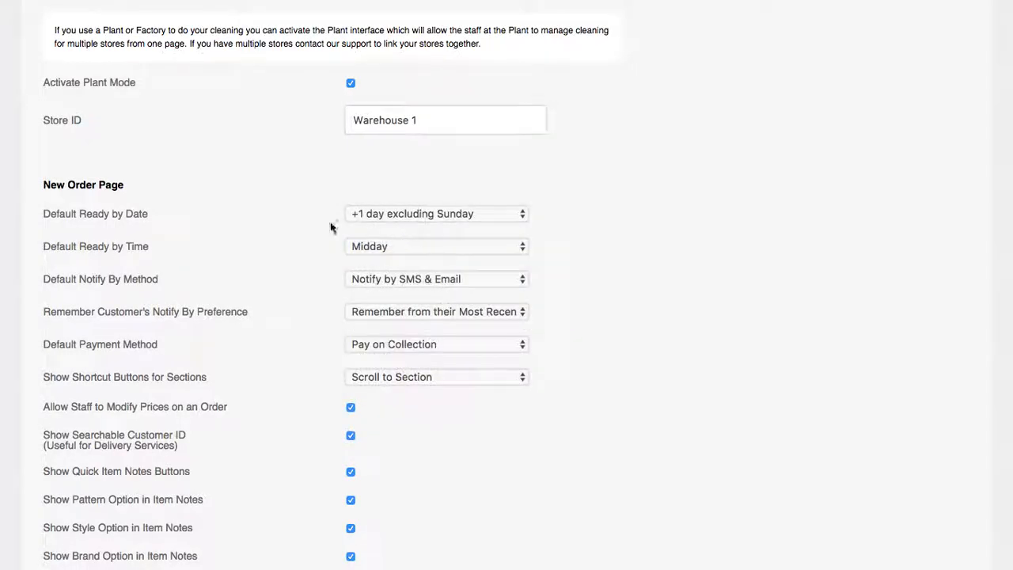
left_click(380, 216)
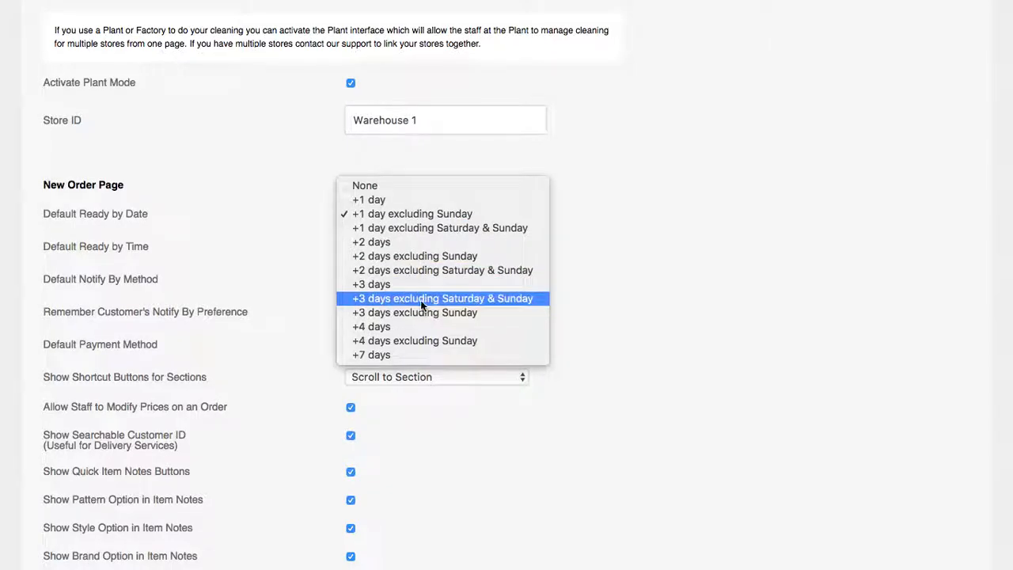
left_click(415, 230)
left_click(422, 212)
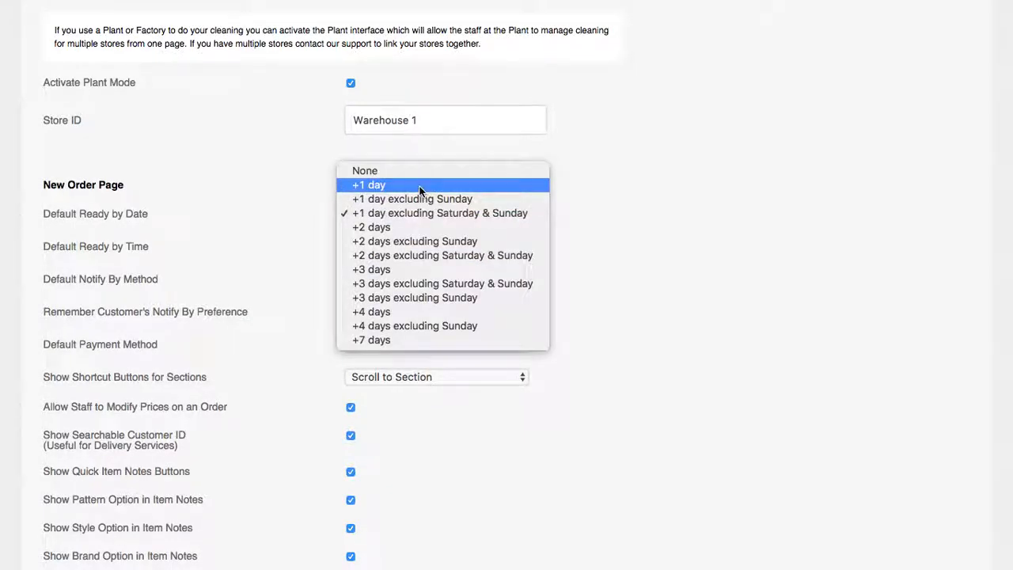
left_click(409, 175)
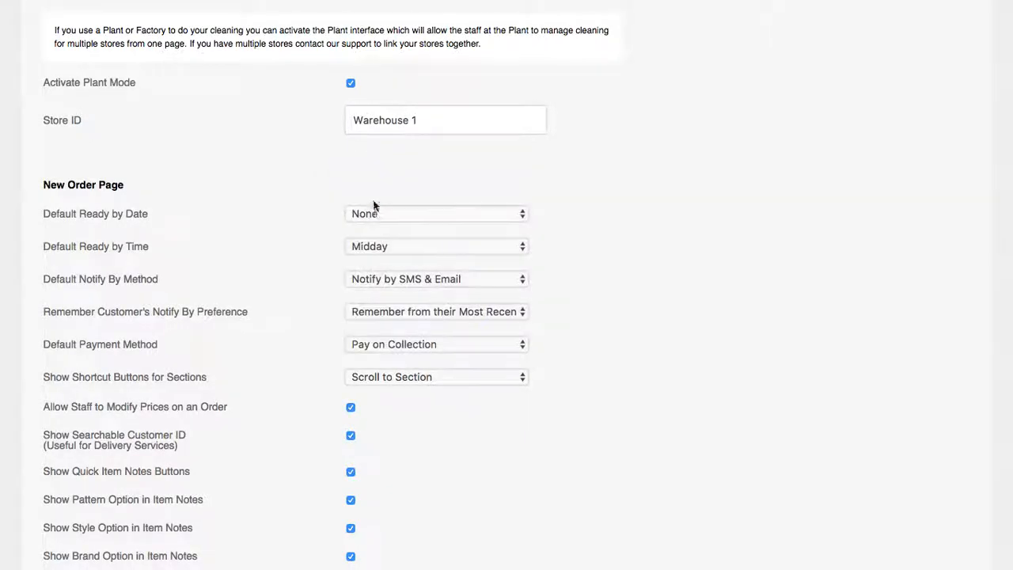
Set Default Ready by Date for new orders to +1 day.
left_click(375, 209)
left_click(382, 229)
left_click(458, 215)
left_click(452, 217)
Set Default Ready by Time for new orders to 11pm.
left_click(404, 246)
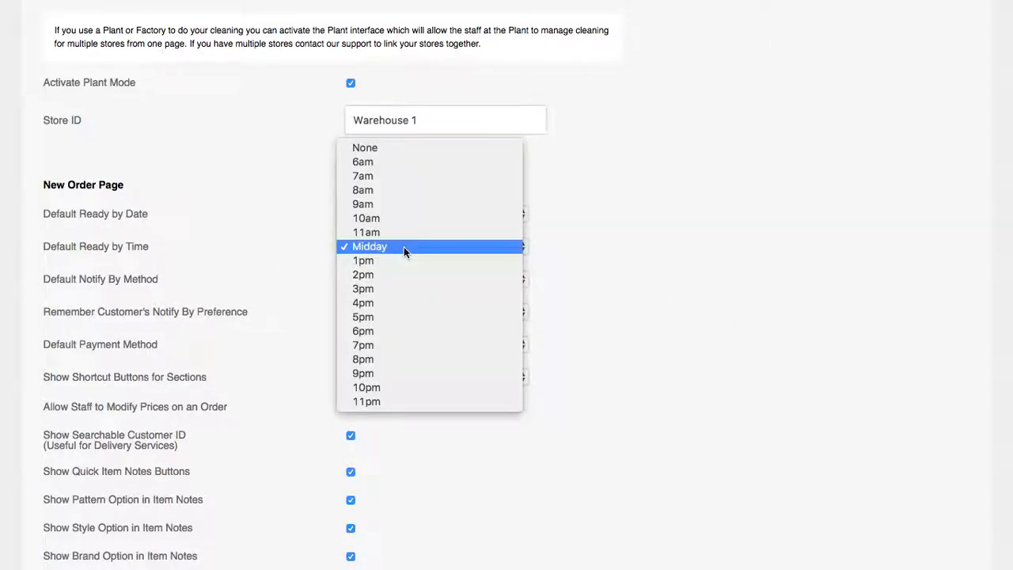
left_click(402, 345)
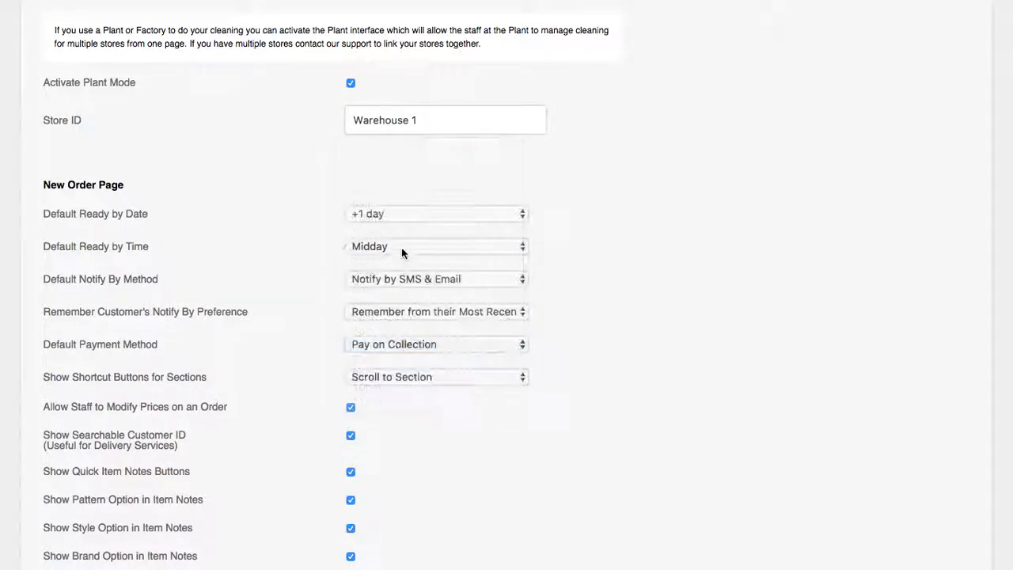
left_click(391, 245)
left_click(319, 307)
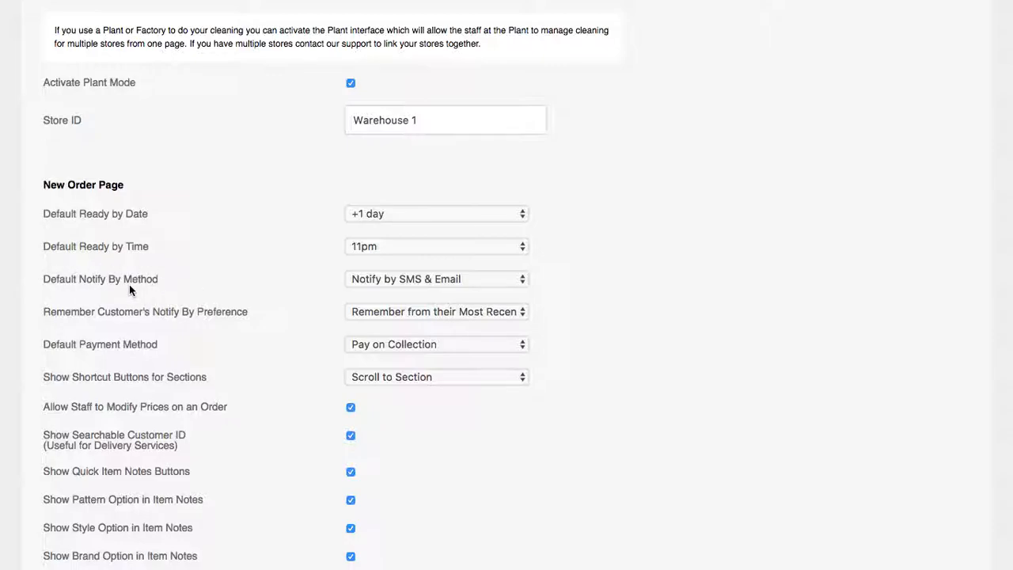
Try Notify by Email as the Default Notify By Method and return it to Notify by SMS & Email.
scroll(130, 285, "down", 2)
left_click(392, 219)
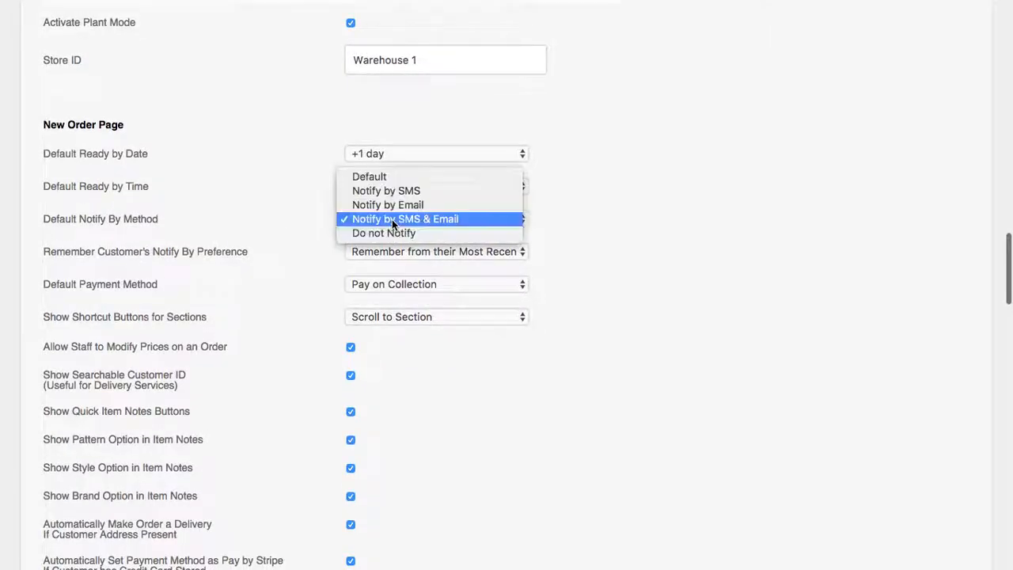
left_click(399, 204)
left_click(399, 213)
left_click(401, 235)
left_click(401, 226)
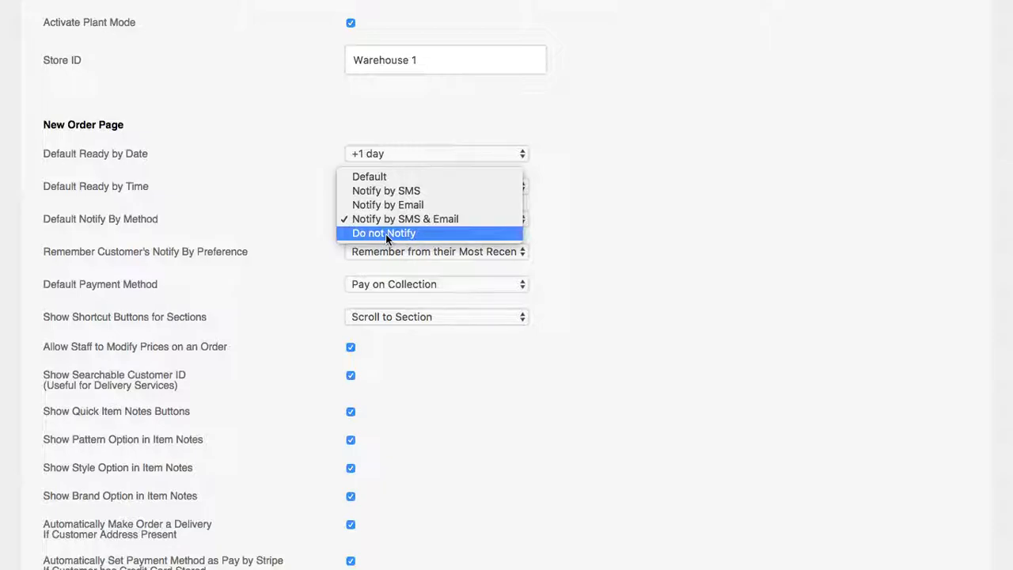
left_click(296, 242)
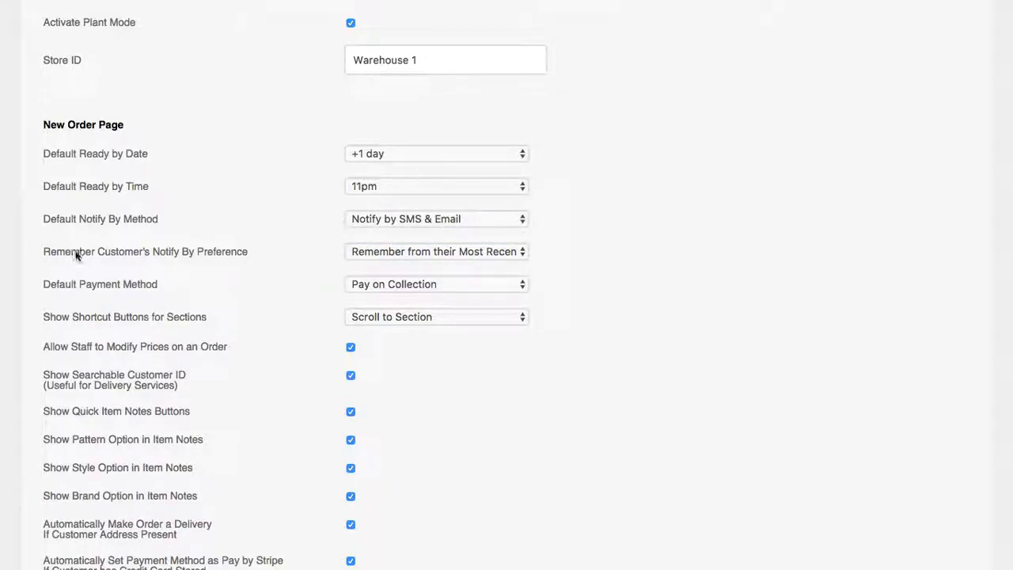
Review the options for Remember Customer's Notify By Preference and Default Payment Method, leaving both selections as they are.
scroll(174, 262, "down", 2)
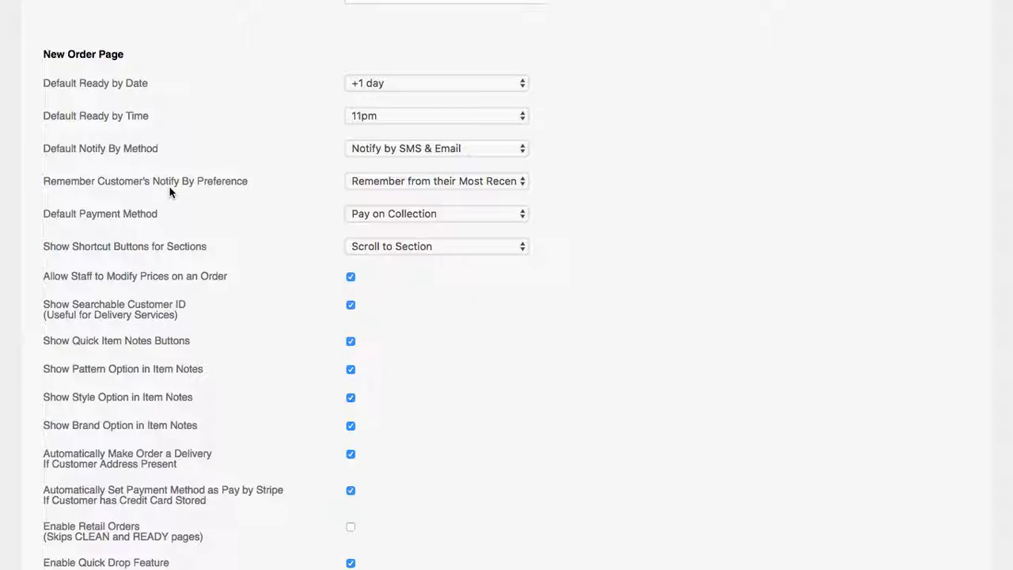
left_click(365, 181)
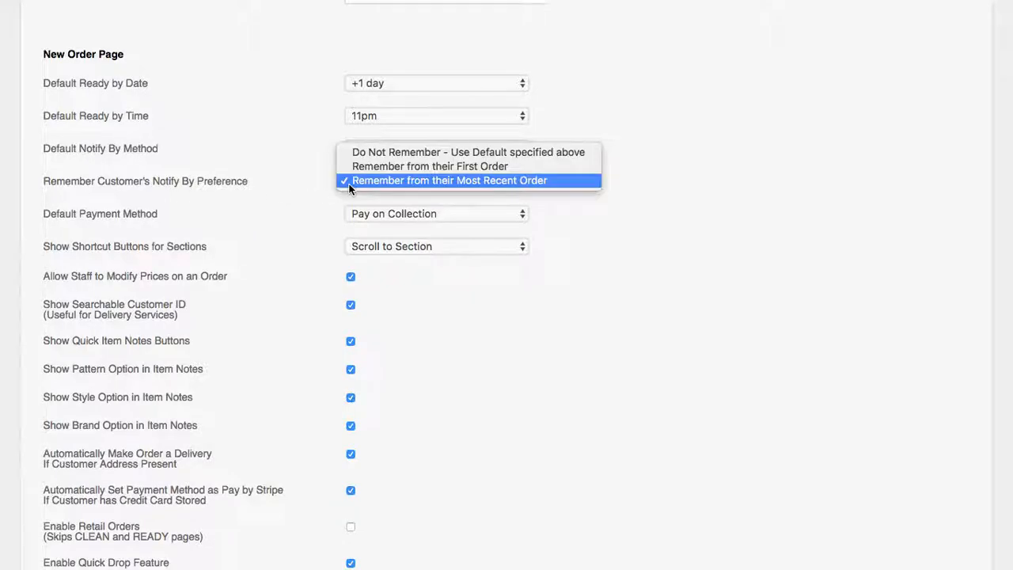
left_click(397, 181)
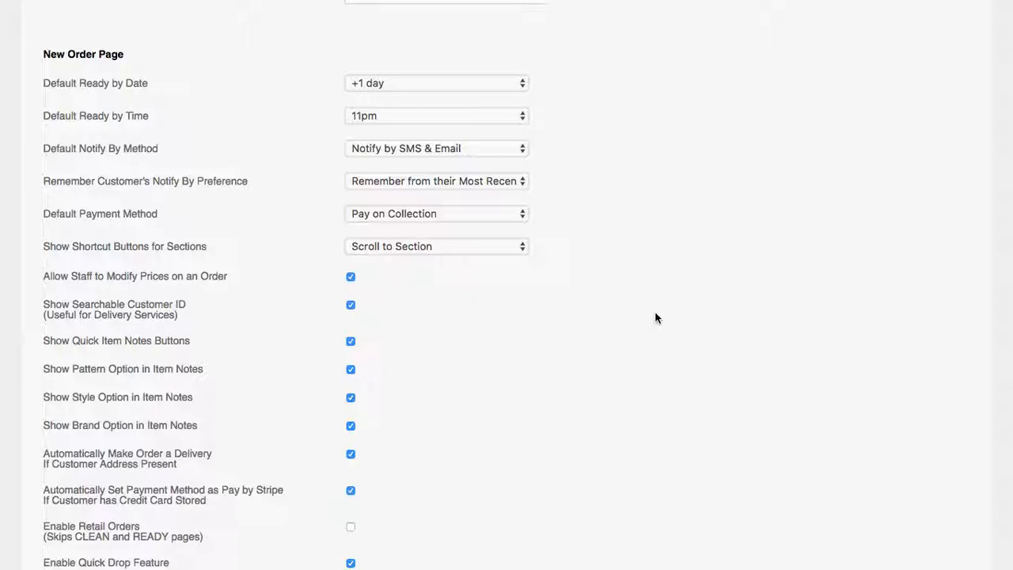
scroll(316, 236, "down", 1)
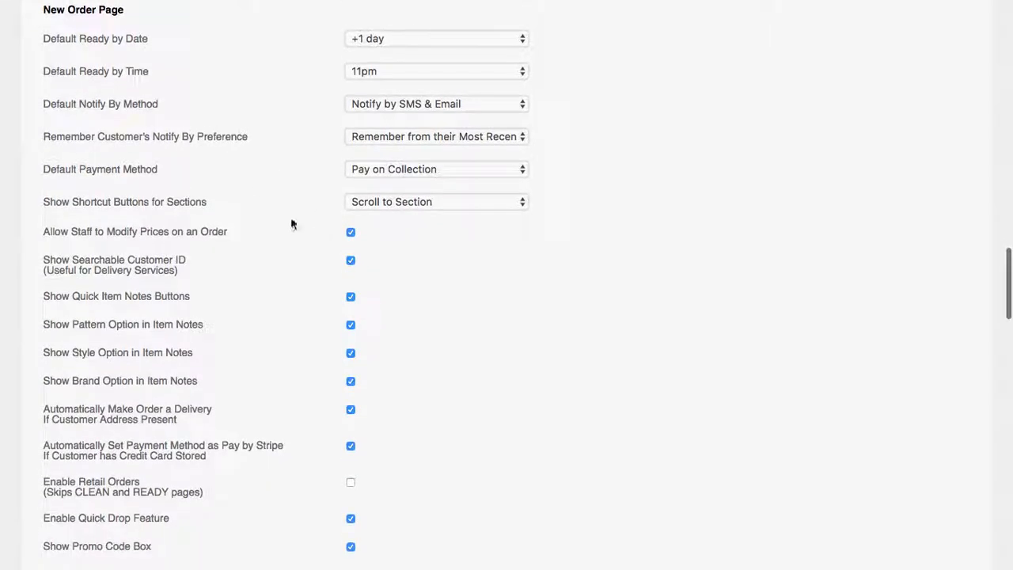
left_click(381, 171)
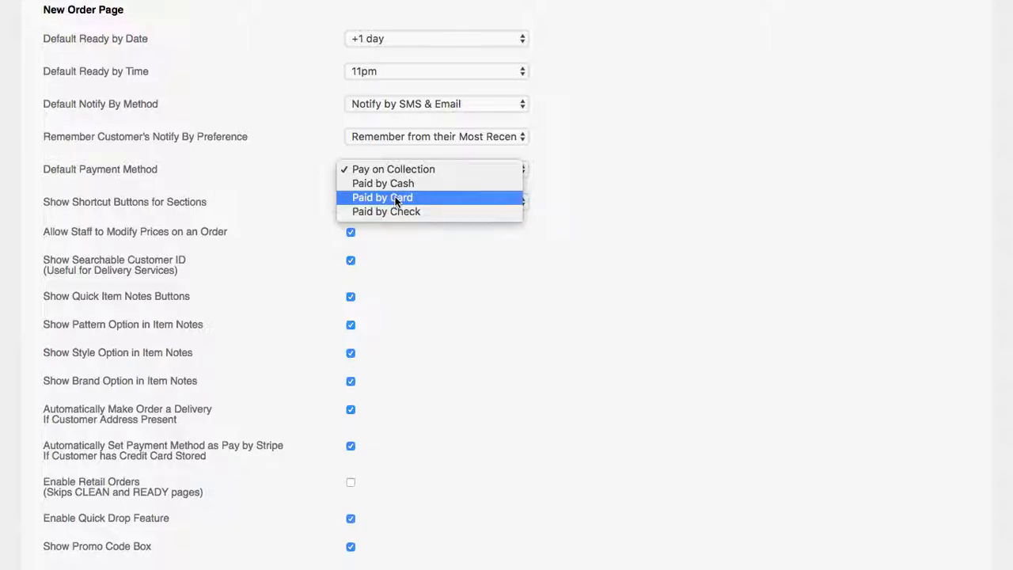
left_click(273, 145)
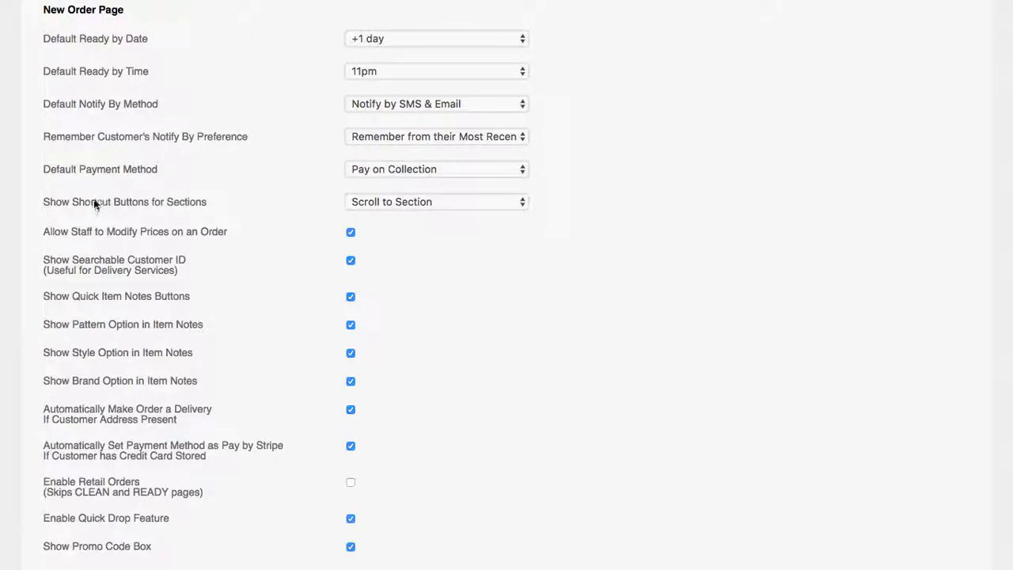
Review the options for Show Shortcut Buttons for Sections, keeping Scroll to Section selected.
scroll(92, 202, "down", 1)
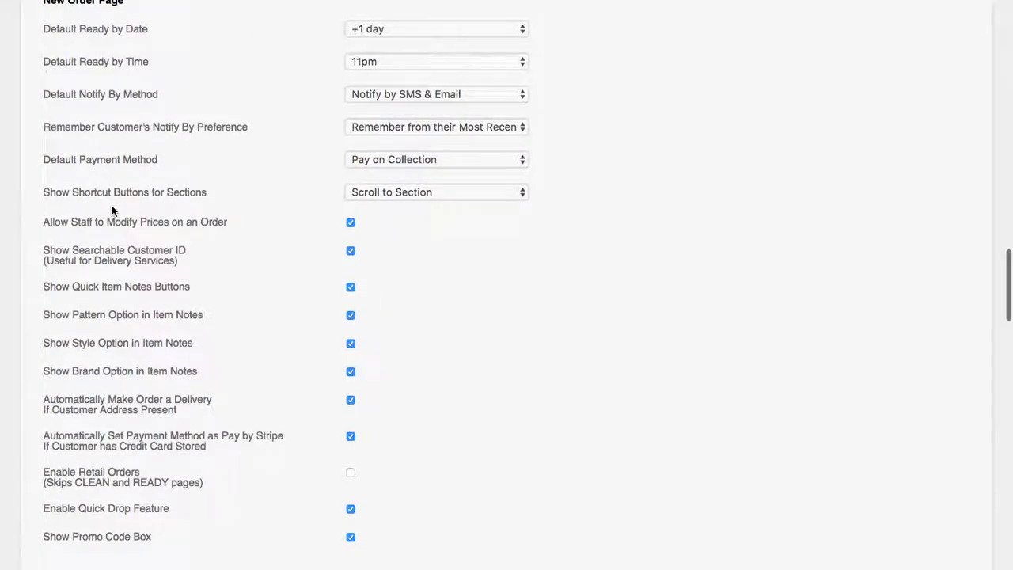
scroll(112, 209, "up", 1)
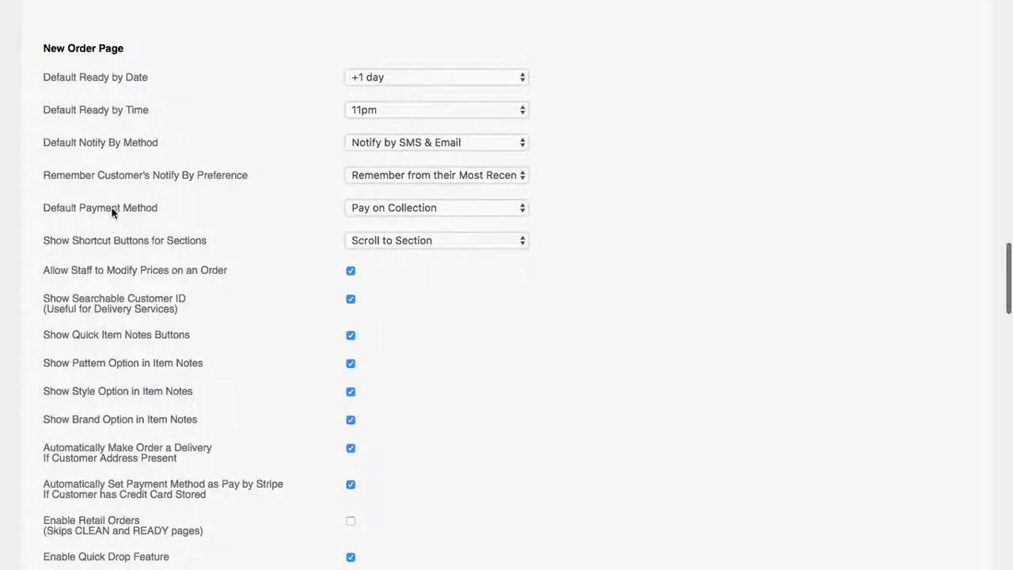
scroll(67, 241, "up", 3)
scroll(67, 241, "up", 3)
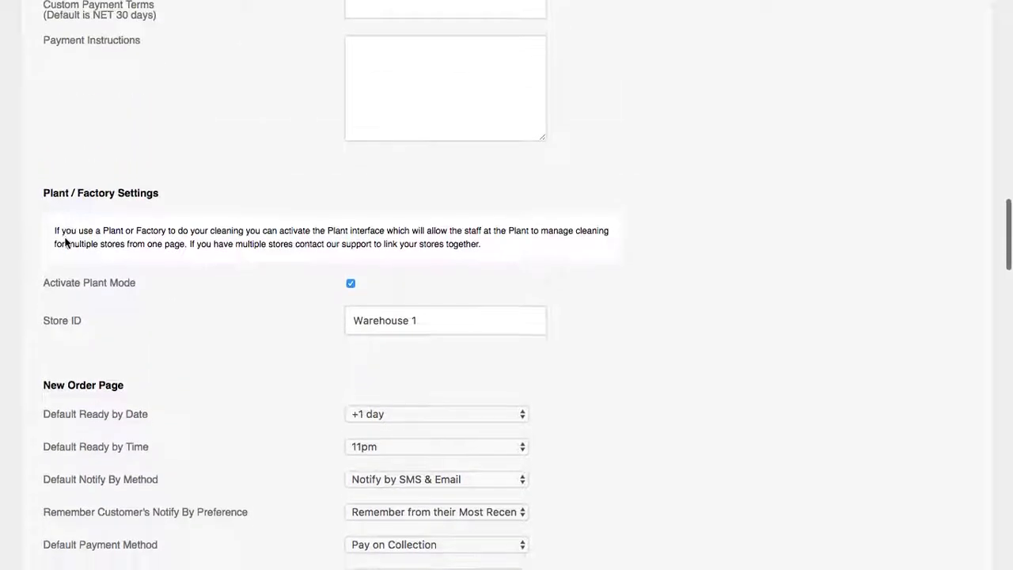
scroll(67, 242, "down", 3)
left_click(399, 428)
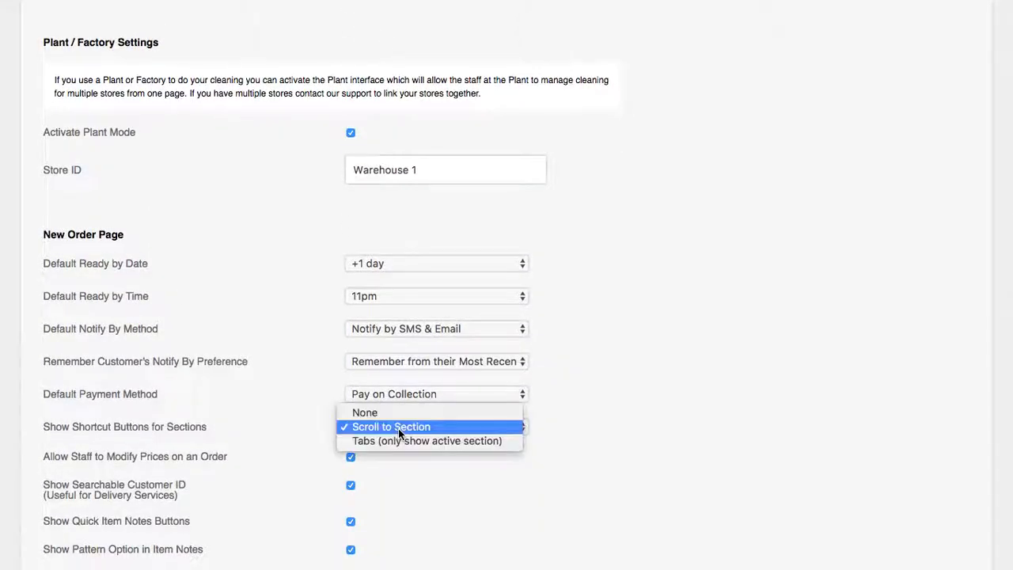
left_click(406, 430)
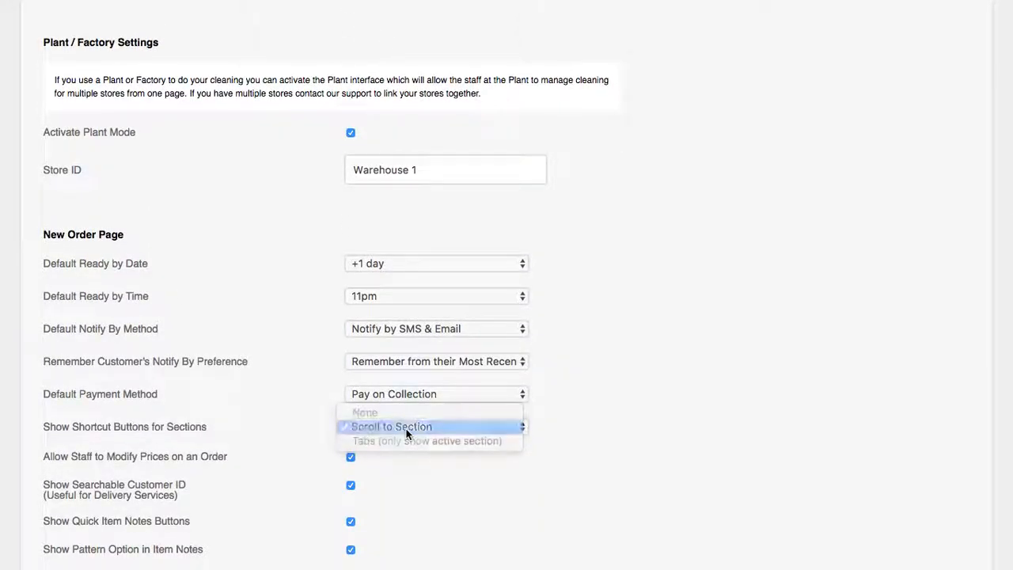
left_click(406, 428)
left_click(406, 428)
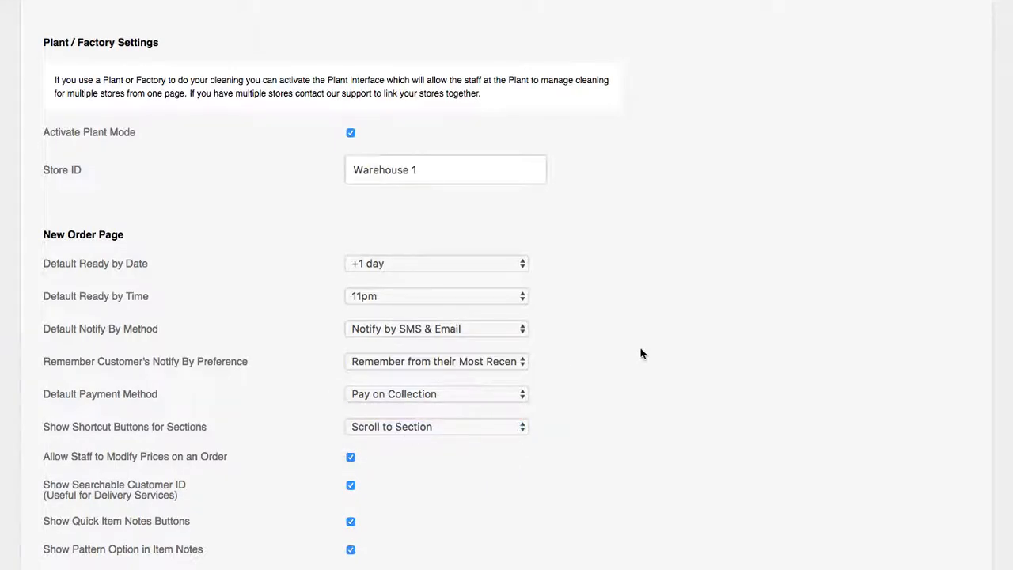
Go to the New Order page and use the section shortcuts for Dry Cleaning, Laundry and Repairs.
scroll(683, 298, "up", 15)
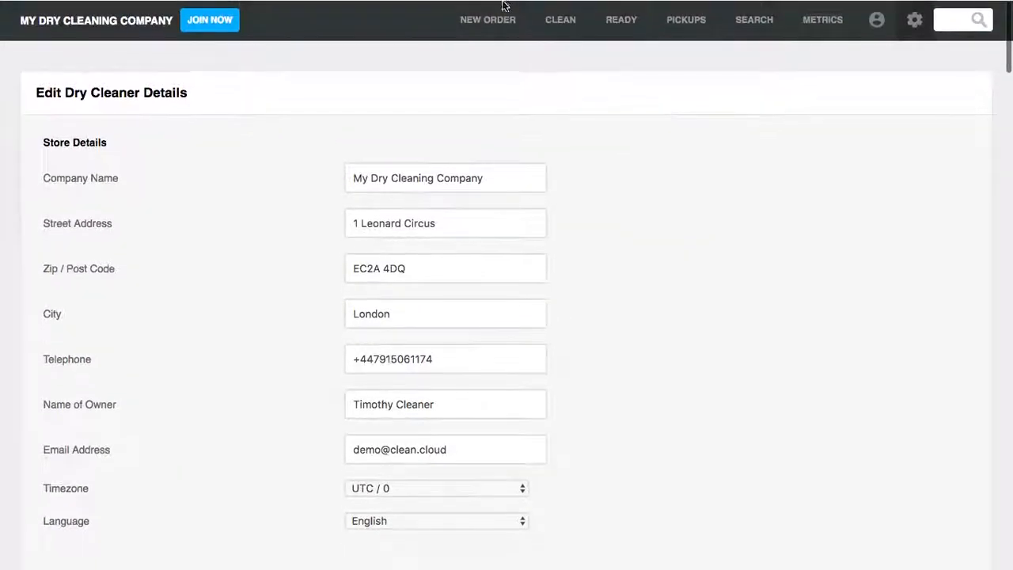
left_click(484, 20)
left_click(108, 112)
left_click(188, 11)
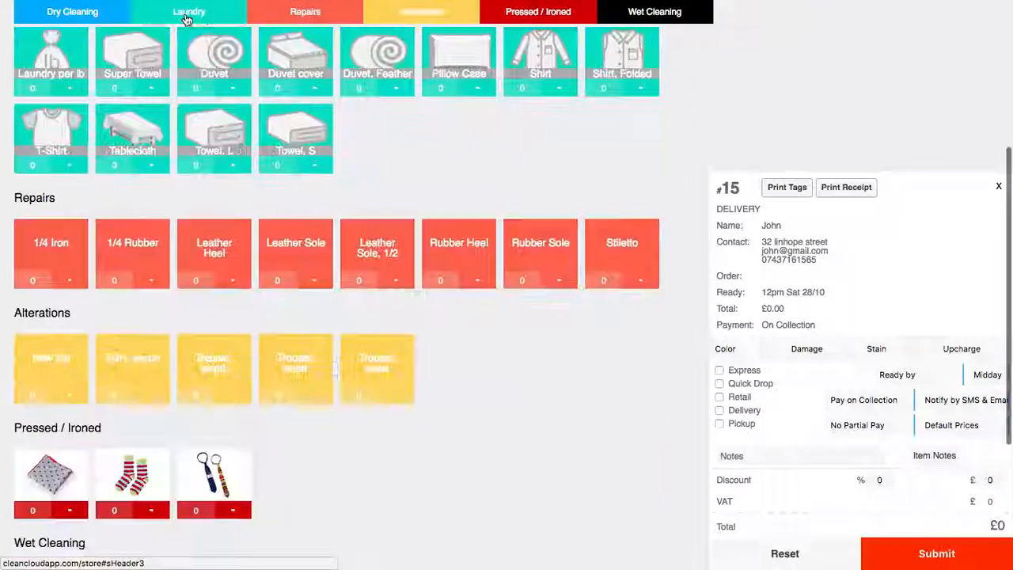
left_click(305, 11)
scroll(431, 150, "down", 2)
Return to the admin settings and go to the New Order Page section.
scroll(436, 174, "up", 10)
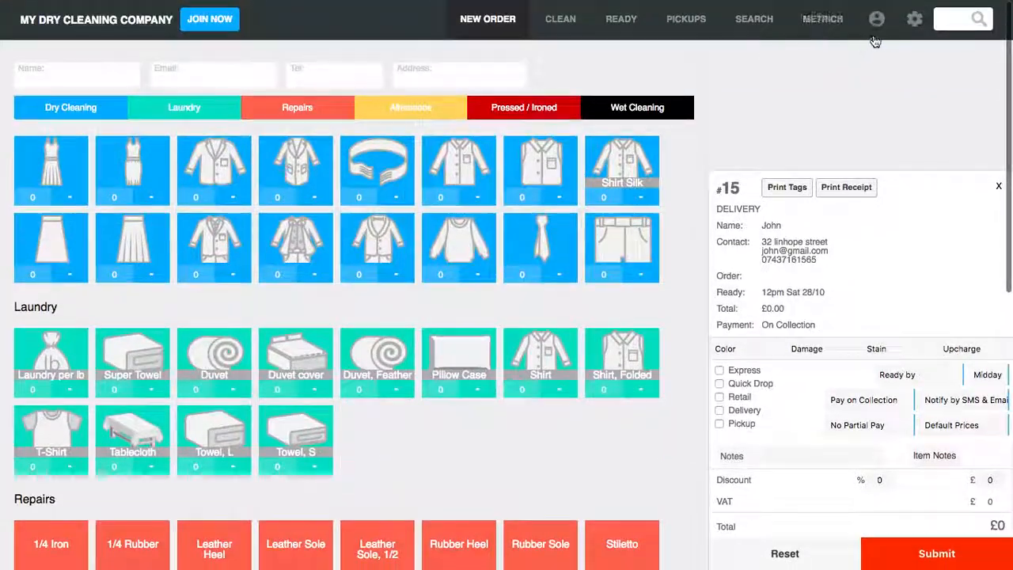
left_click(914, 19)
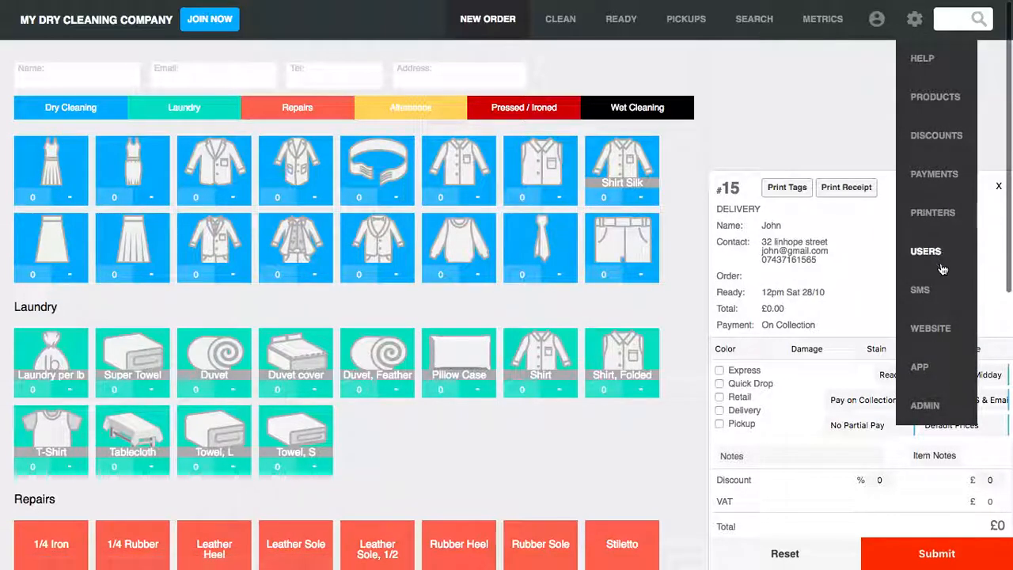
left_click(925, 404)
scroll(430, 394, "down", 20)
scroll(429, 395, "up", 3)
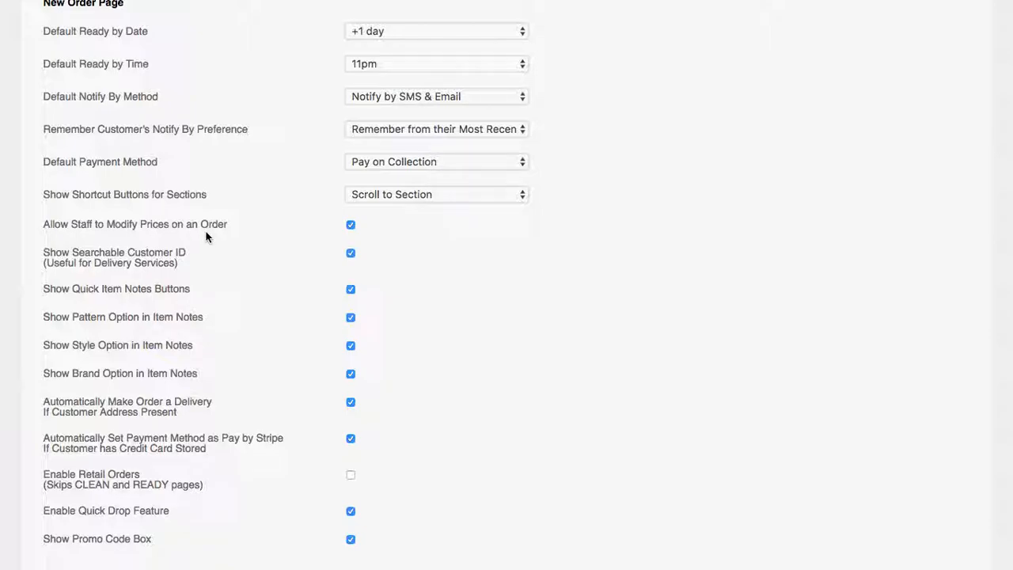
Disable Show Pattern Option in Item Notes, keeping the searchable customer ID and the style and brand options enabled.
left_click(352, 253)
left_click(349, 380)
left_click(351, 374)
left_click(351, 346)
left_click(351, 318)
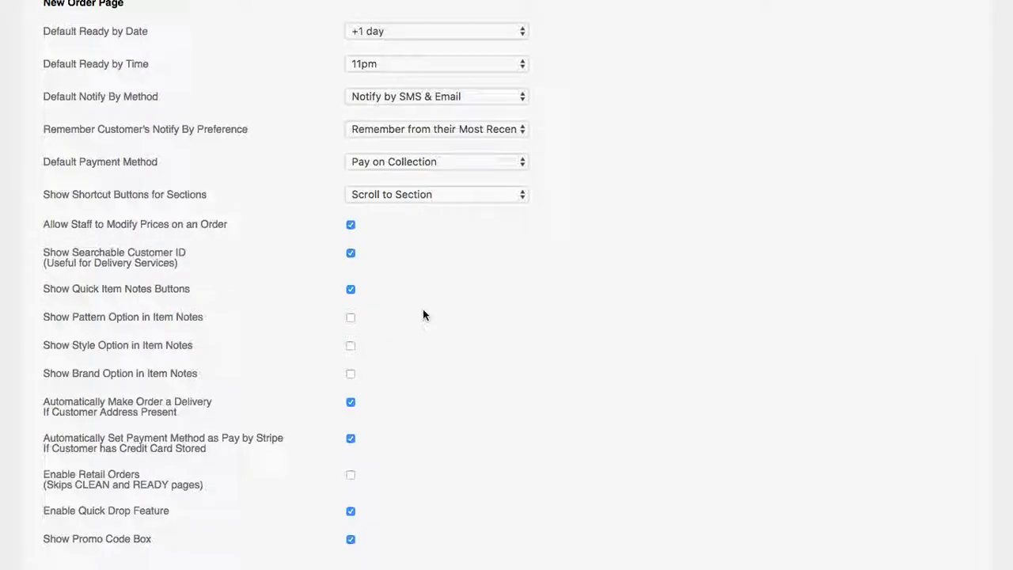
scroll(412, 312, "down", 3)
left_click(351, 250)
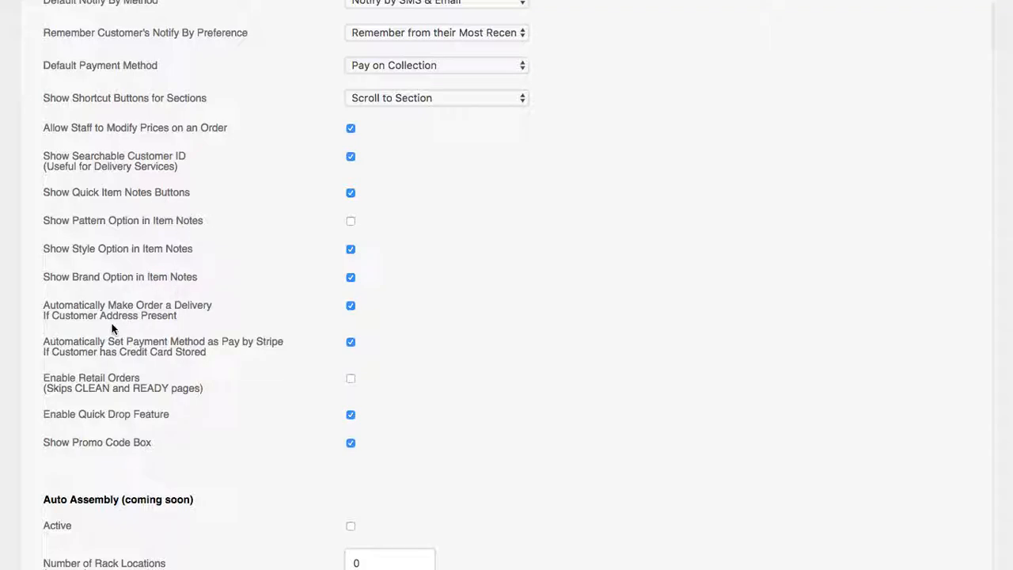
scroll(115, 327, "up", 1)
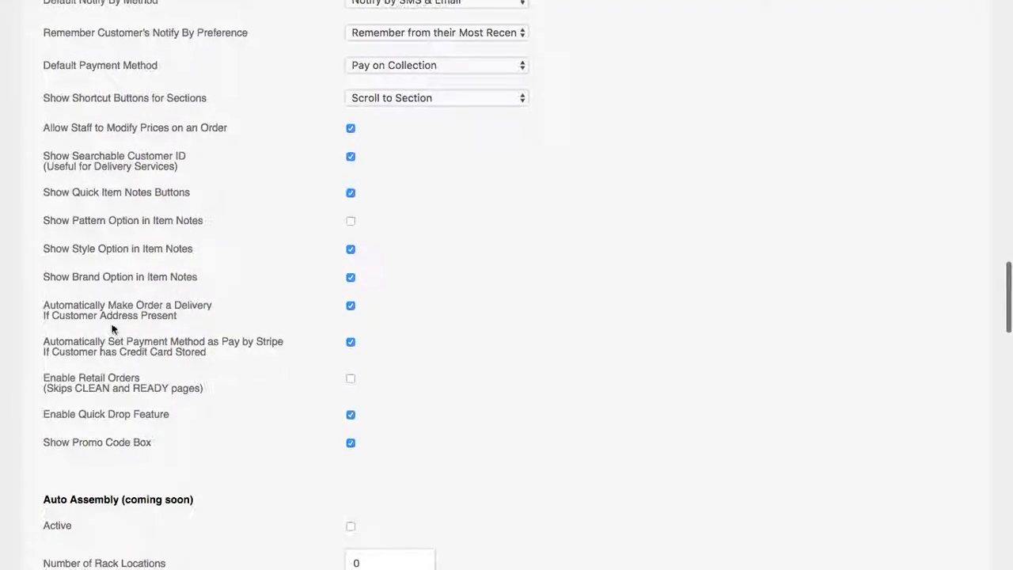
Toggle Automatically Make Order a Delivery If Customer Address Present, leaving it enabled, and switch on Enable Retail Orders.
left_click_drag(191, 327, 41, 312)
left_click(62, 314)
left_click(351, 311)
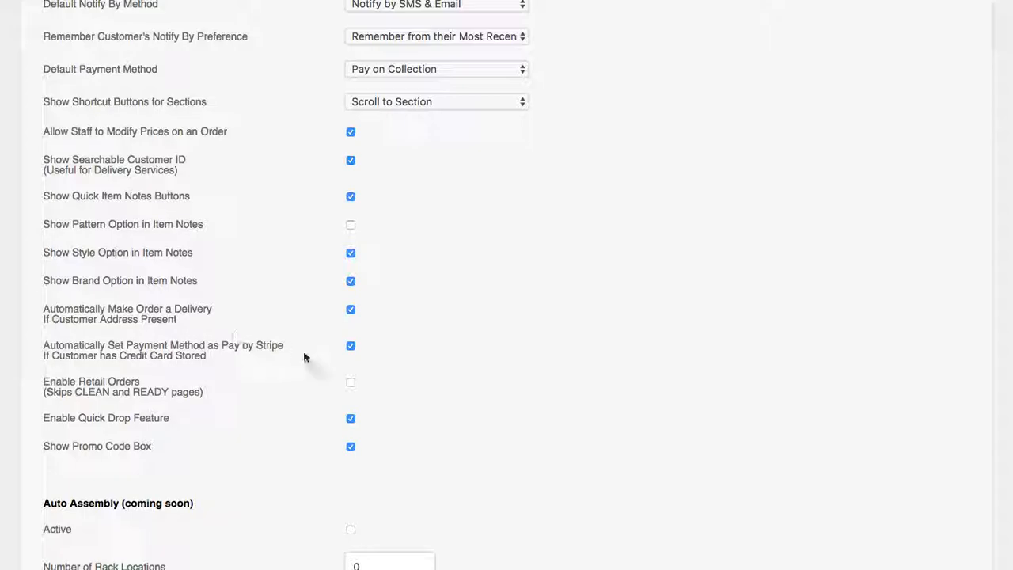
left_click(351, 311)
left_click(350, 311)
left_click(351, 311)
left_click(351, 311)
scroll(250, 324, "down", 1)
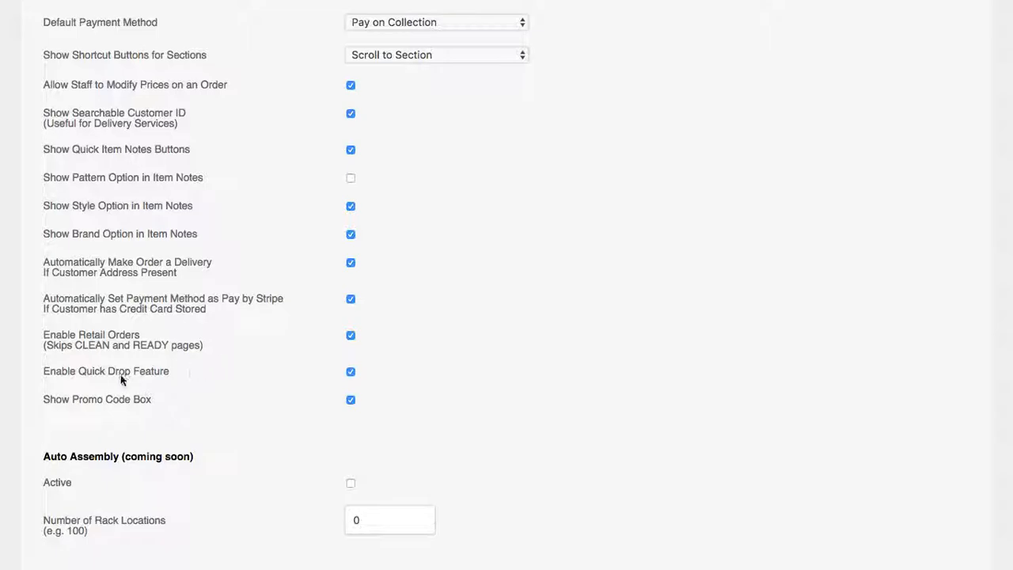
Try switching Enable Quick Drop Feature and Show Promo Code Box off and back on.
left_click(350, 372)
left_click(351, 373)
left_click(138, 368)
left_click(351, 373)
left_click(351, 401)
left_click(350, 401)
left_click(351, 400)
left_click(351, 401)
scroll(328, 410, "down", 2)
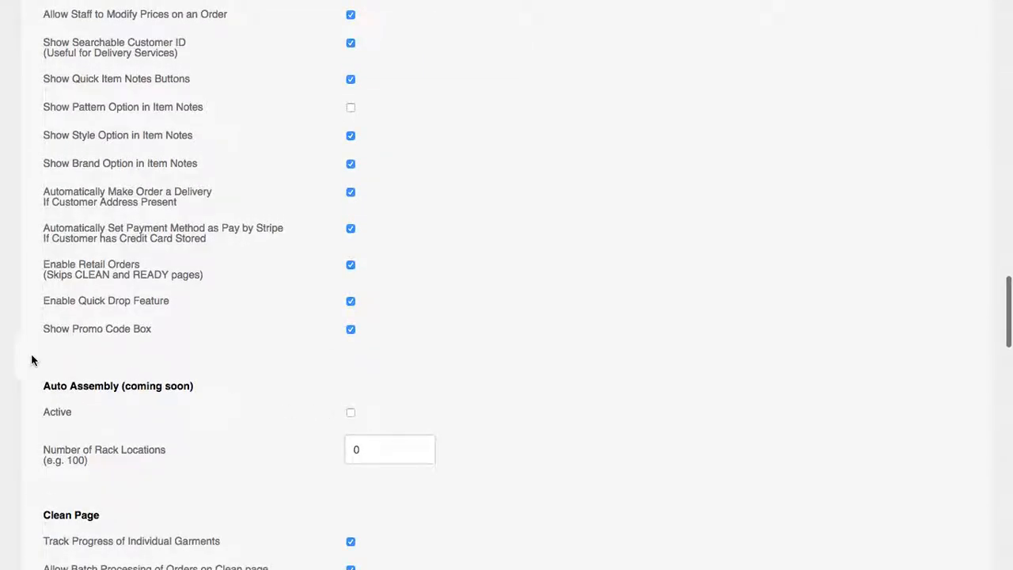
Try the Clean Page options Track Progress of Individual Garments and Show Contact Info Column, returning both to their original settings.
scroll(375, 428, "down", 5)
scroll(237, 312, "down", 3)
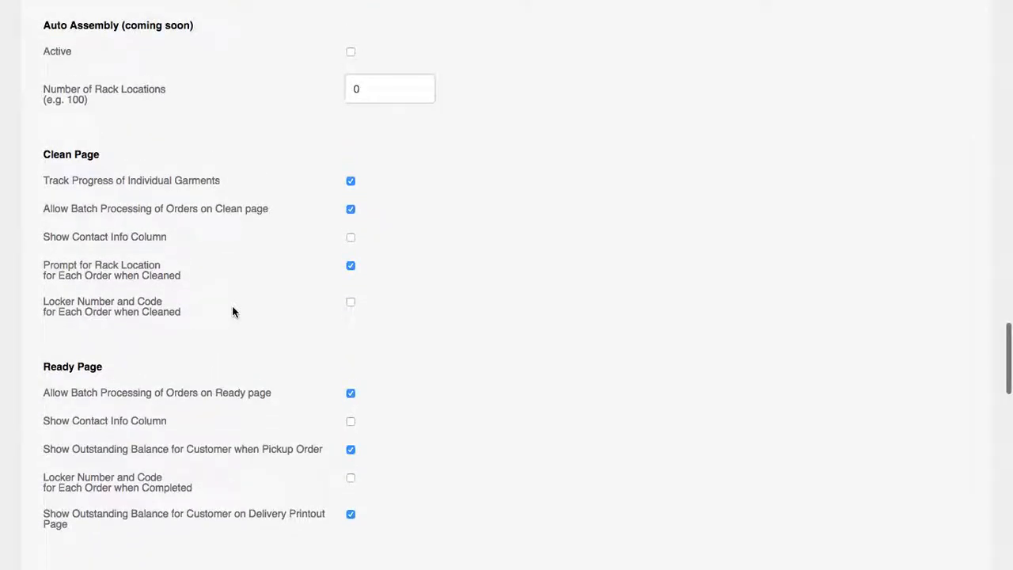
scroll(444, 316, "down", 2)
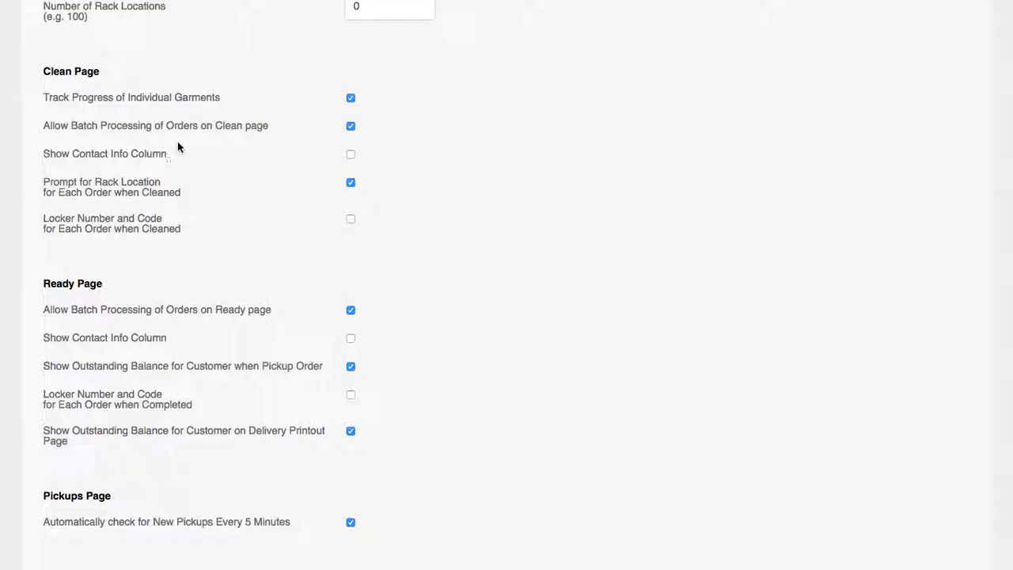
left_click(351, 99)
left_click(350, 156)
left_click(350, 155)
left_click(349, 156)
left_click(350, 156)
Enable Locker Number and Code for Each Order when Cleaned, keeping Prompt for Rack Location enabled.
left_click_drag(49, 184, 197, 199)
left_click(203, 195)
left_click(351, 183)
left_click(350, 183)
left_click(354, 183)
left_click(85, 157)
left_click(352, 154)
Try switching Allow Batch Processing of Orders on Ready page off and back on.
scroll(391, 214, "down", 2)
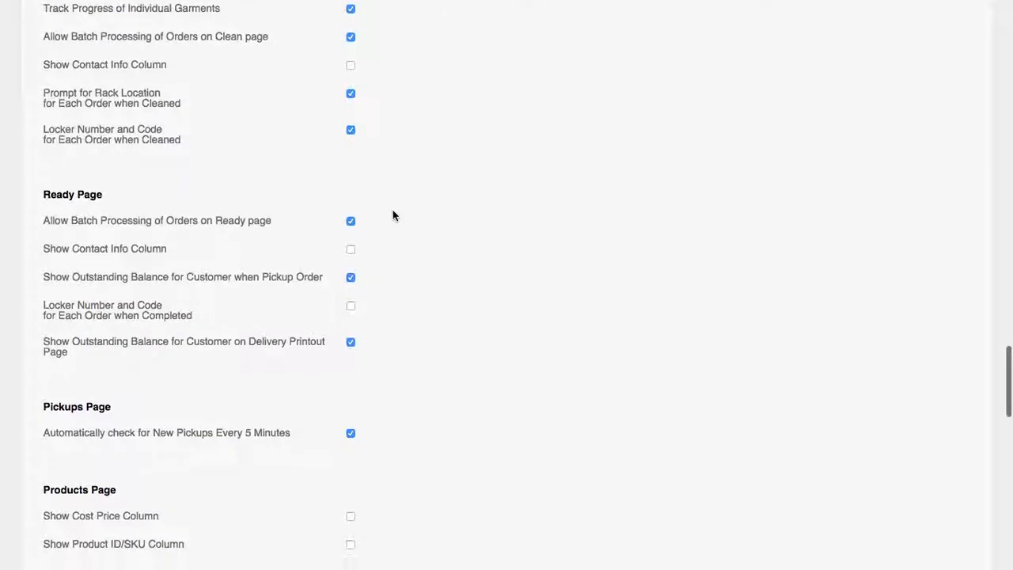
scroll(308, 233, "up", 1)
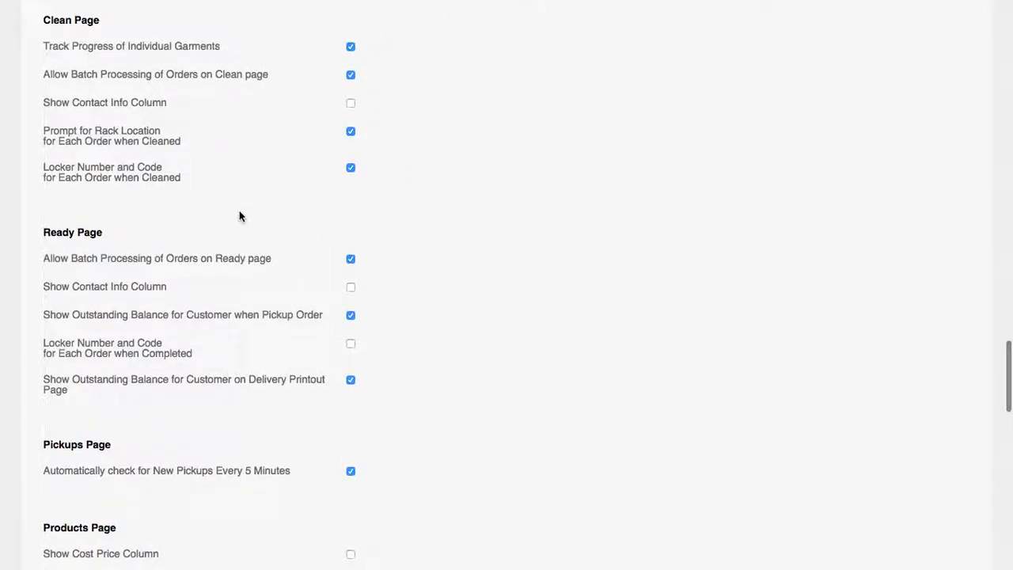
left_click(351, 260)
left_click(351, 259)
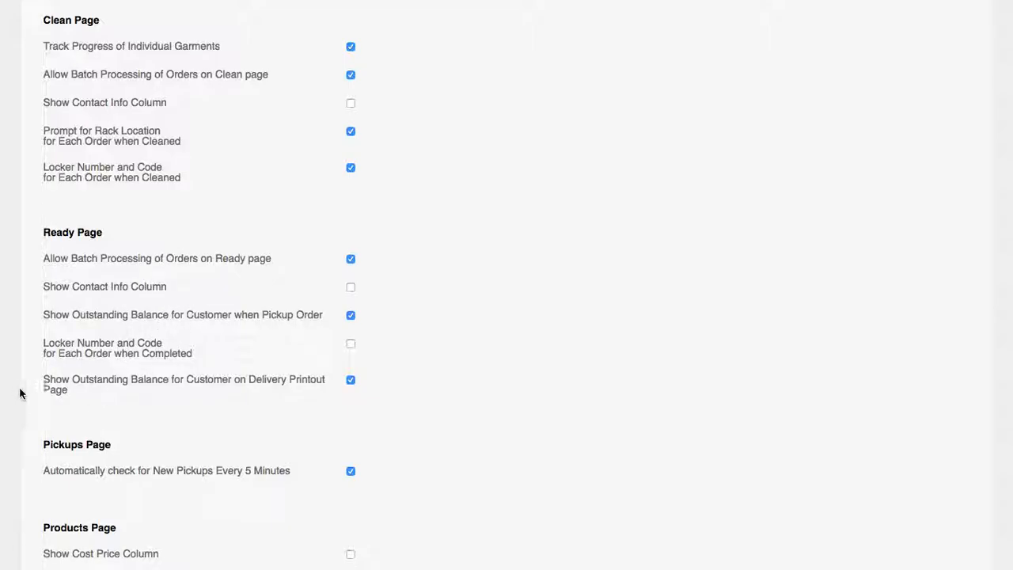
Highlight the Show Outstanding Balance for Customer on Delivery Printout Page setting and open the Ready page.
left_click_drag(44, 385, 86, 388)
left_click(197, 375)
left_click(214, 379)
scroll(352, 382, "up", 20)
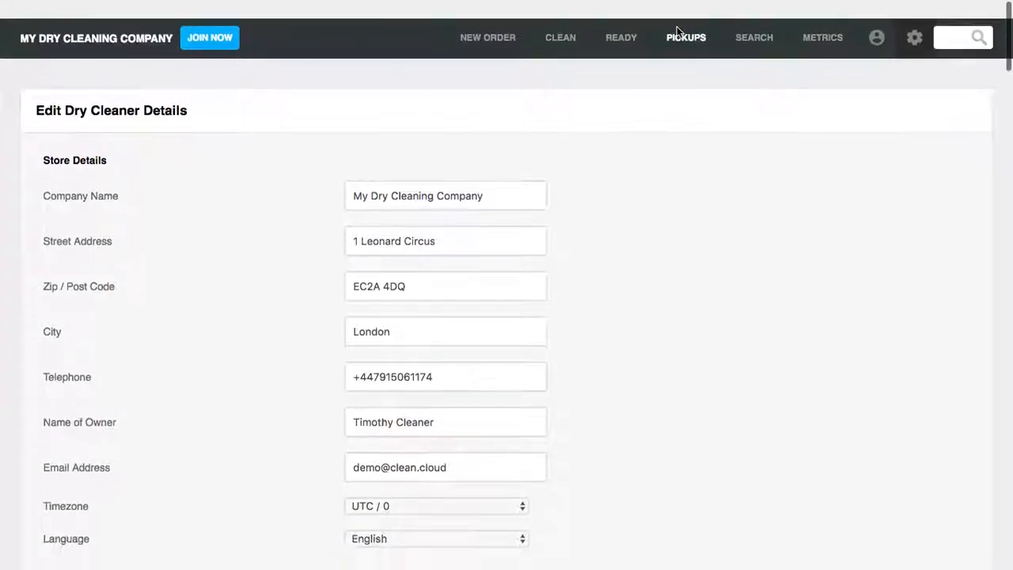
left_click(625, 23)
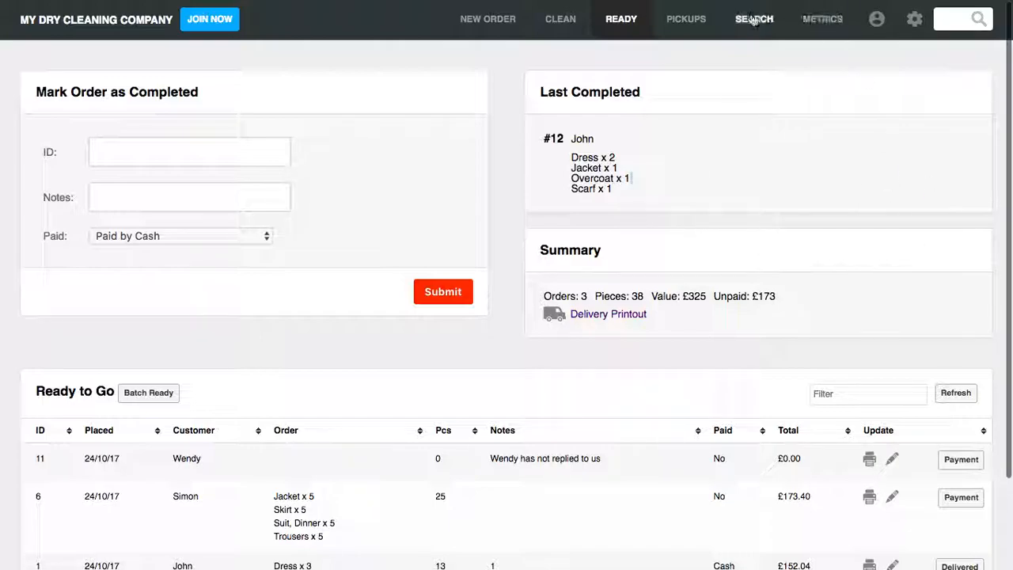
In the admin settings, enable Show Outstanding Balance for Customer on Delivery Printout Page and save the account changes.
left_click(915, 18)
left_click(925, 406)
scroll(249, 412, "down", 10)
scroll(248, 414, "down", 10)
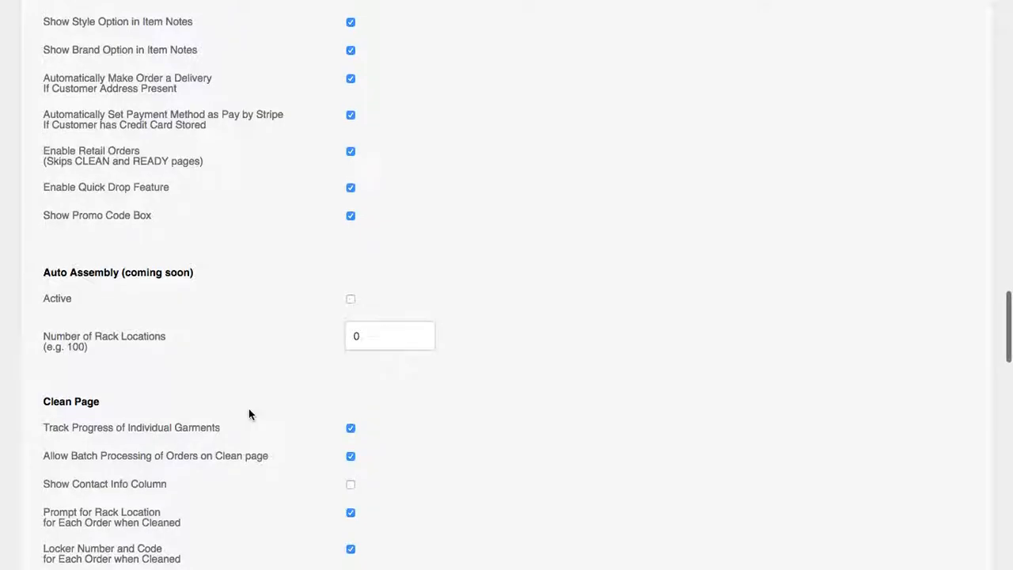
scroll(305, 272, "down", 4)
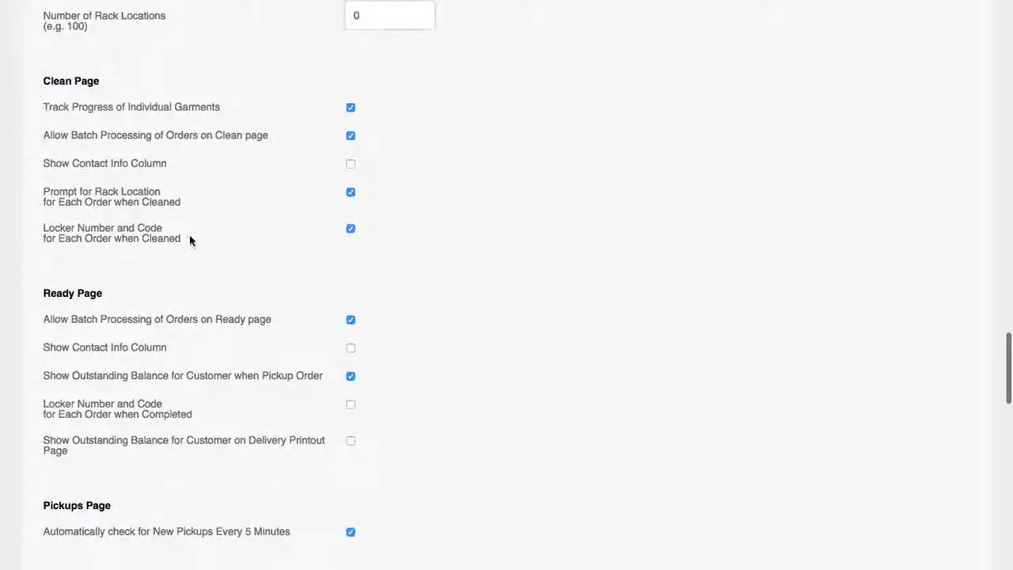
left_click(350, 395)
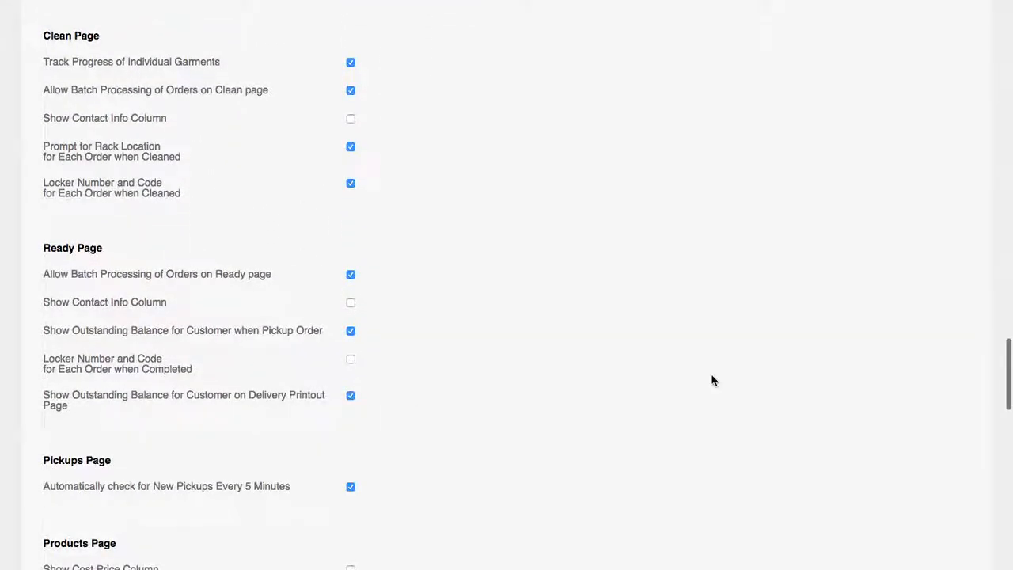
scroll(711, 376, "down", 15)
scroll(713, 380, "up", 5)
left_click(926, 439)
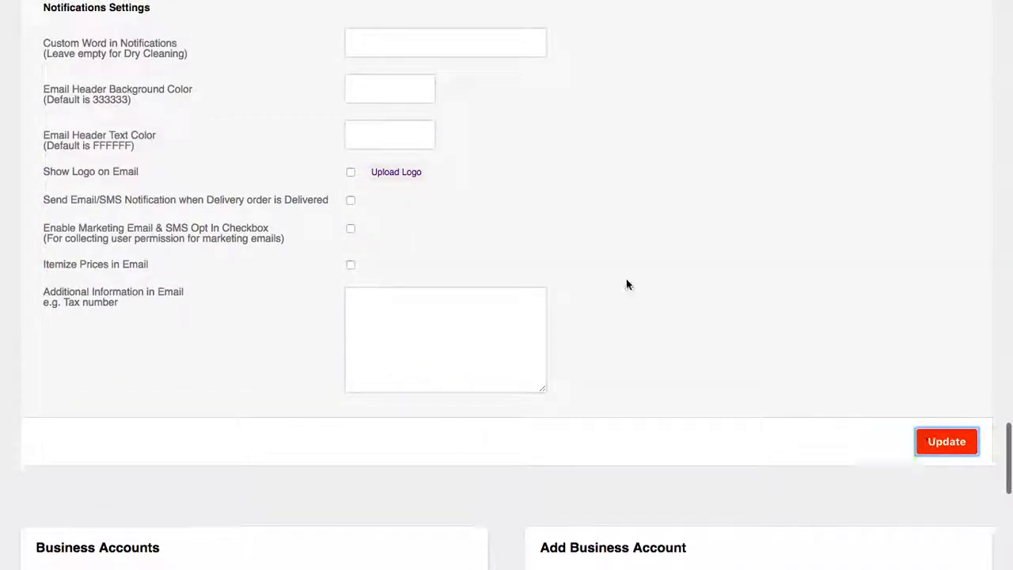
scroll(626, 284, "down", 7)
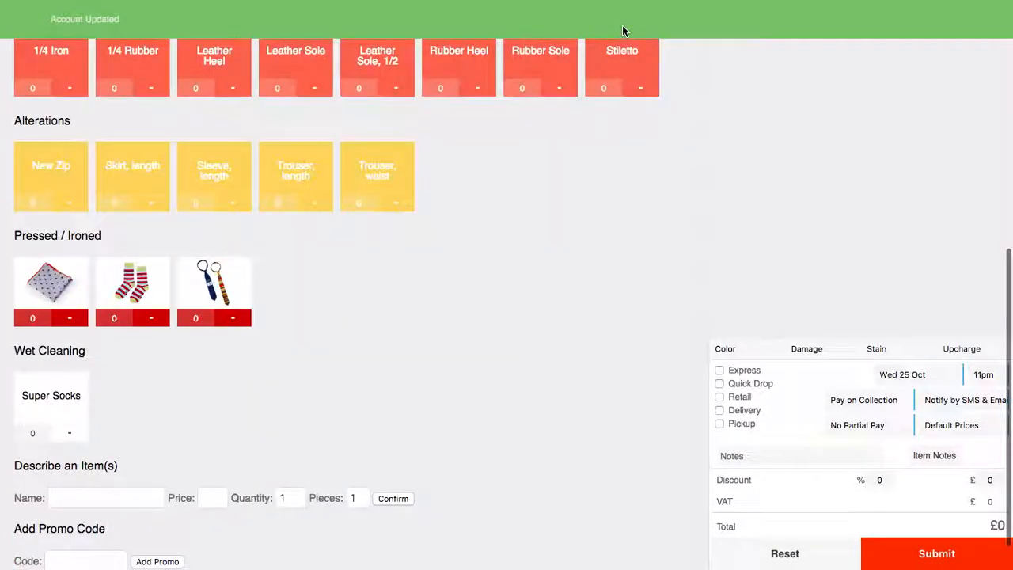
Open the Delivery Printout from the Ready page to check the customers' unpaid totals, and return to the store page.
scroll(692, 283, "up", 1)
scroll(692, 283, "up", 5)
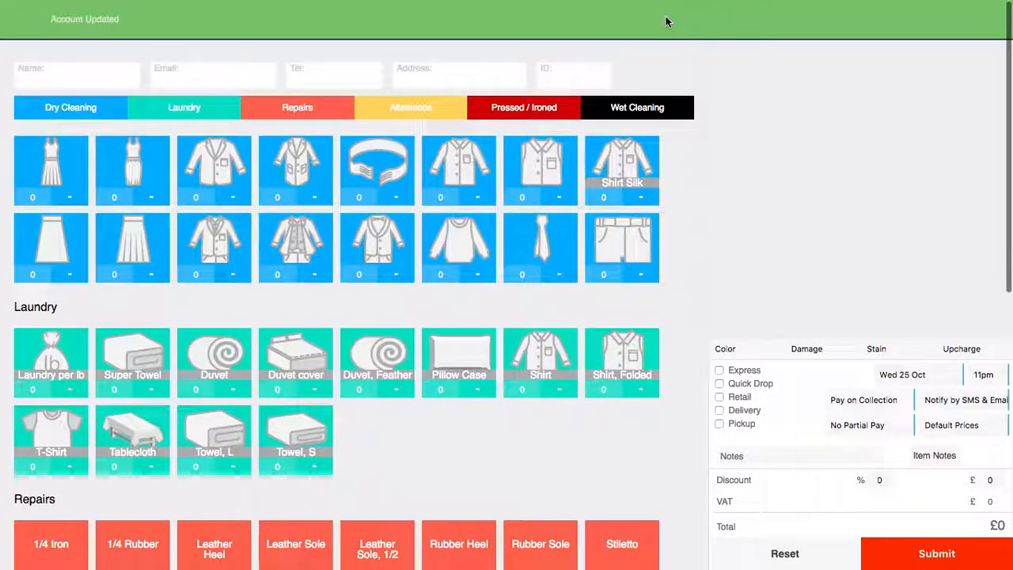
left_click(622, 19)
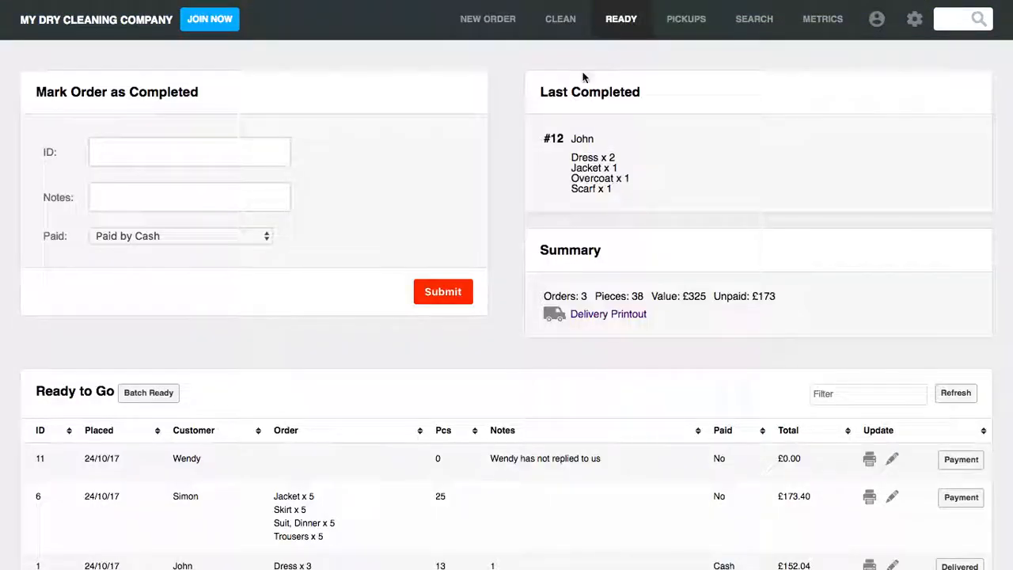
left_click(594, 314)
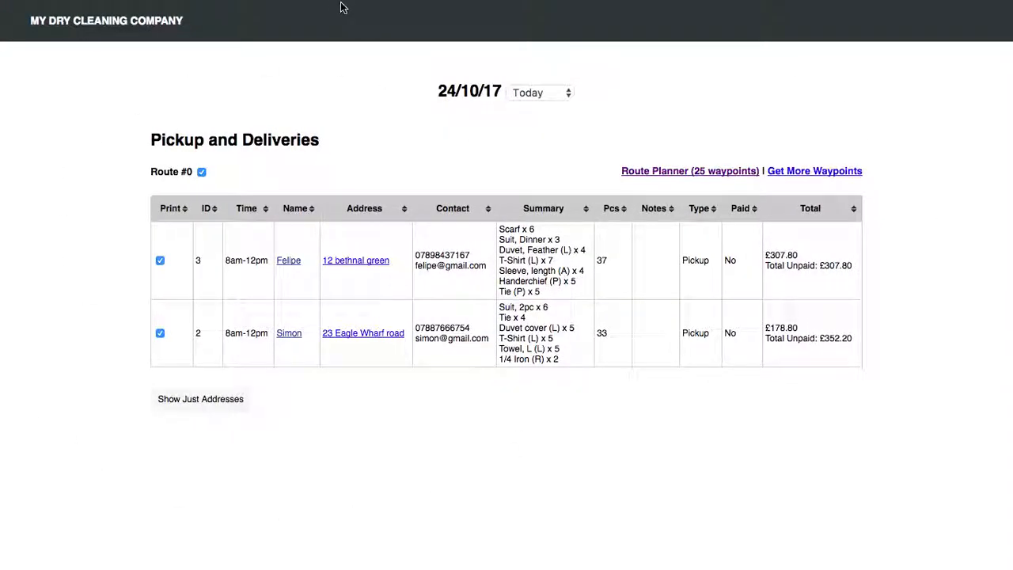
left_click(162, 36)
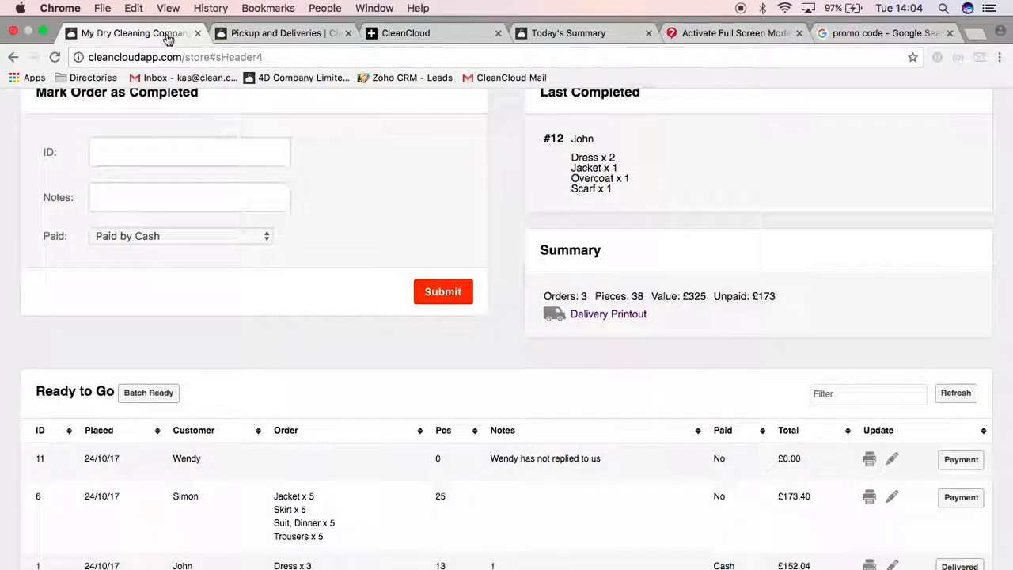
Return to the admin settings and go to the Pickups Page section.
left_click(915, 18)
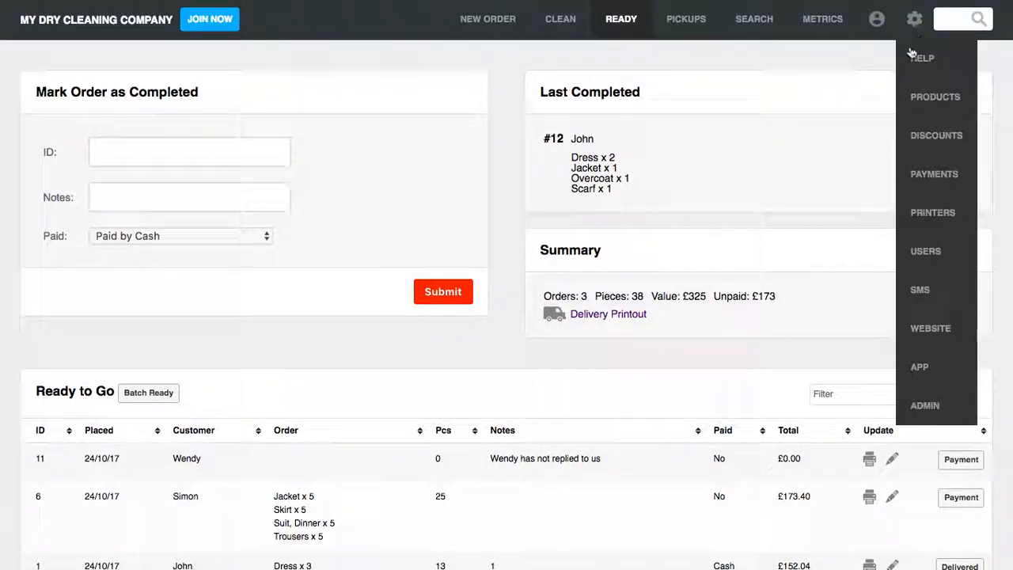
left_click(922, 406)
scroll(407, 382, "down", 20)
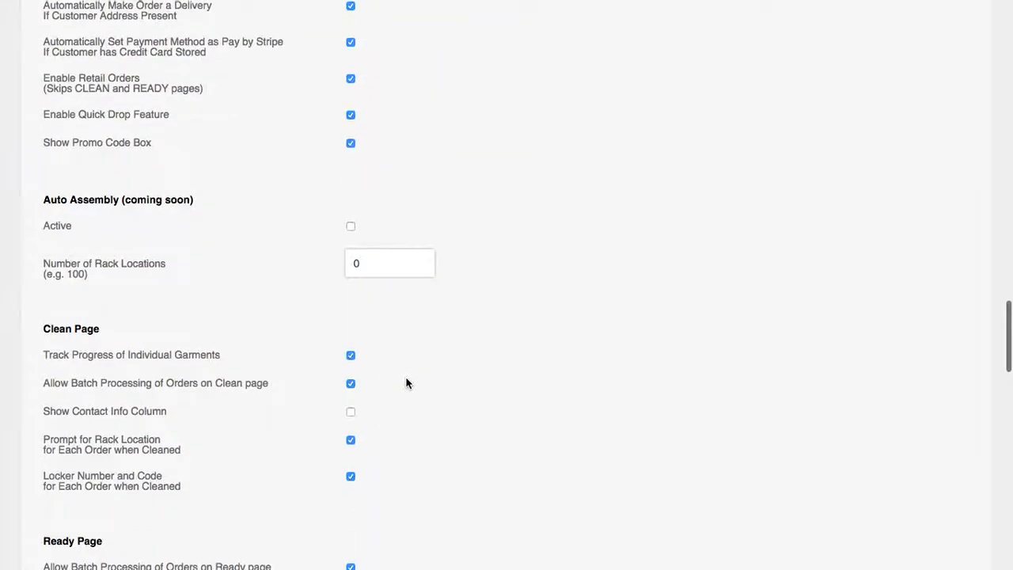
scroll(407, 384, "up", 2)
scroll(407, 383, "down", 6)
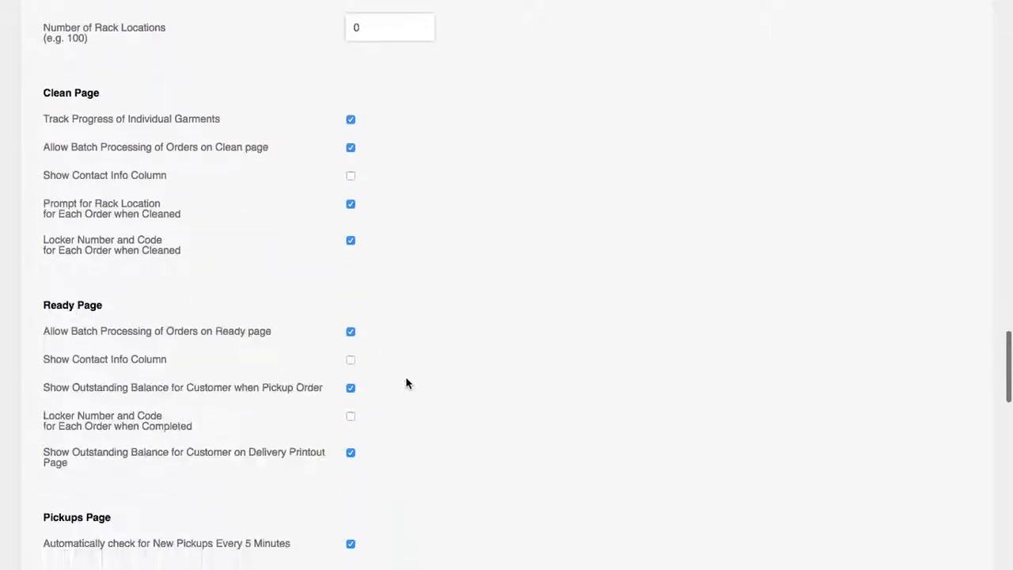
scroll(406, 383, "down", 1)
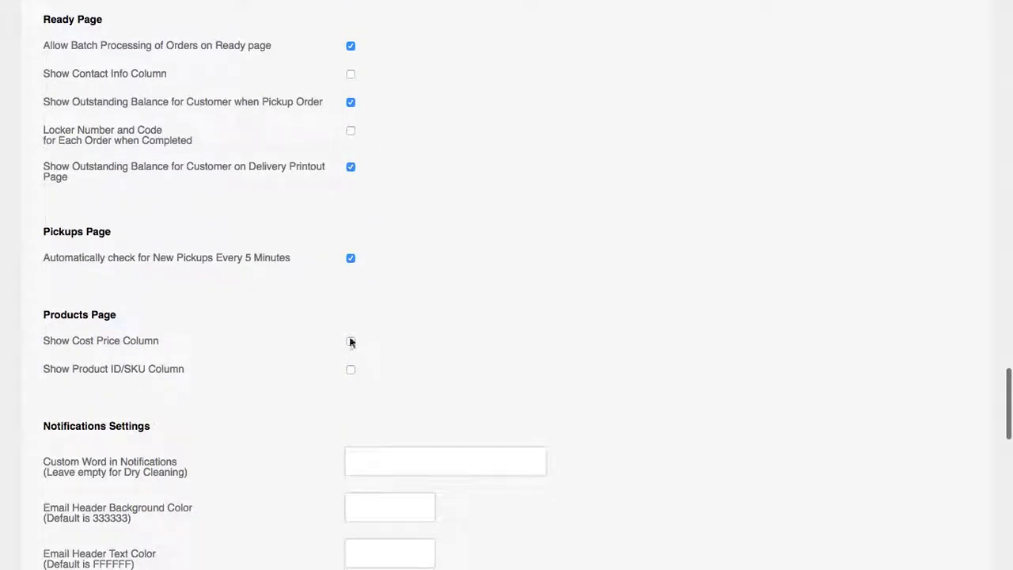
Try switching Automatically check for New Pickups Every 5 Minutes off and back on.
left_click(350, 260)
left_click(350, 259)
scroll(324, 300, "down", 3)
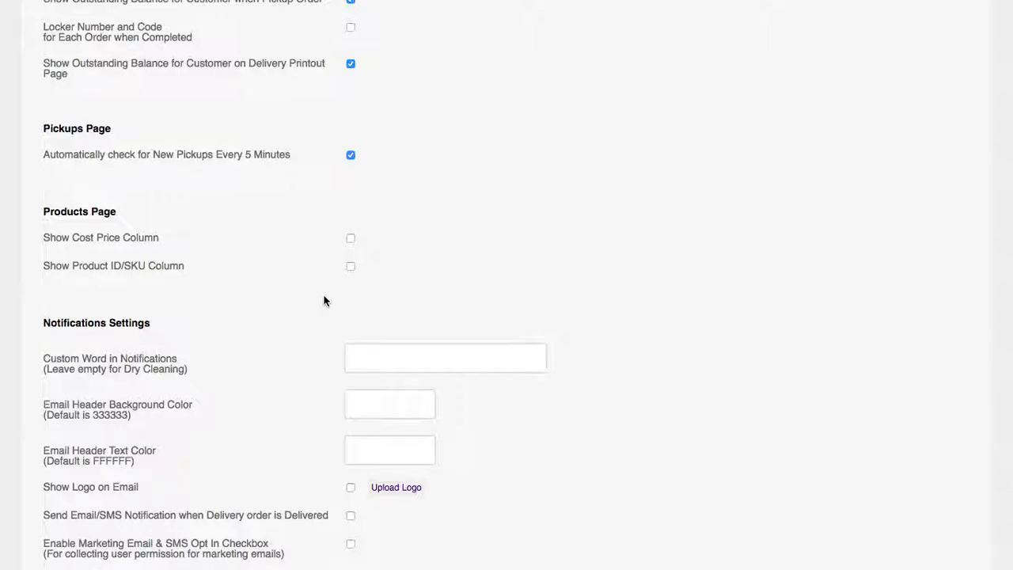
Try Show Cost Price Column for the Products Page and leave it switched off.
triple_click(70, 214)
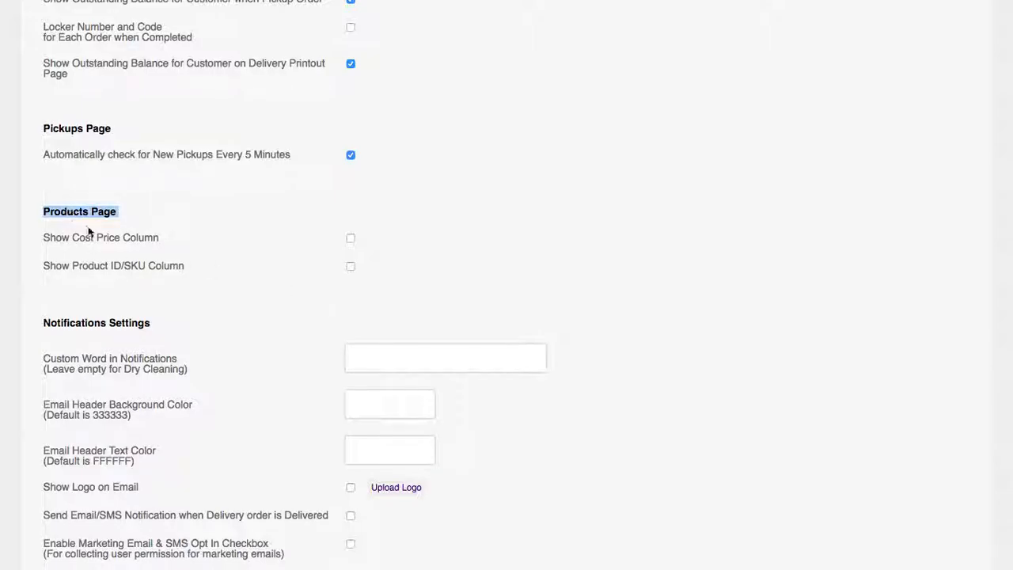
left_click(113, 240)
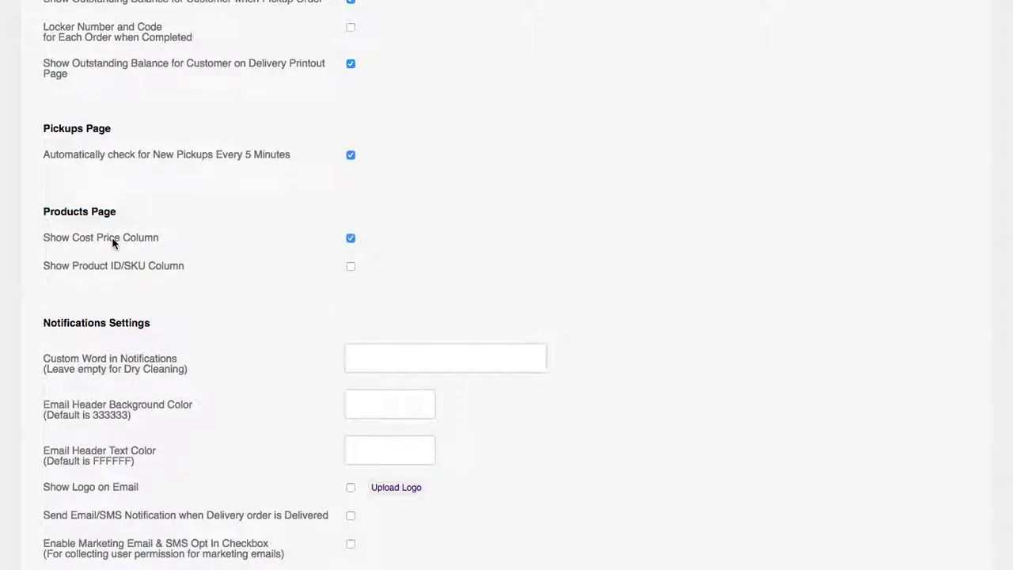
left_click(350, 237)
left_click(349, 238)
scroll(349, 237, "down", 1)
scroll(350, 243, "down", 3)
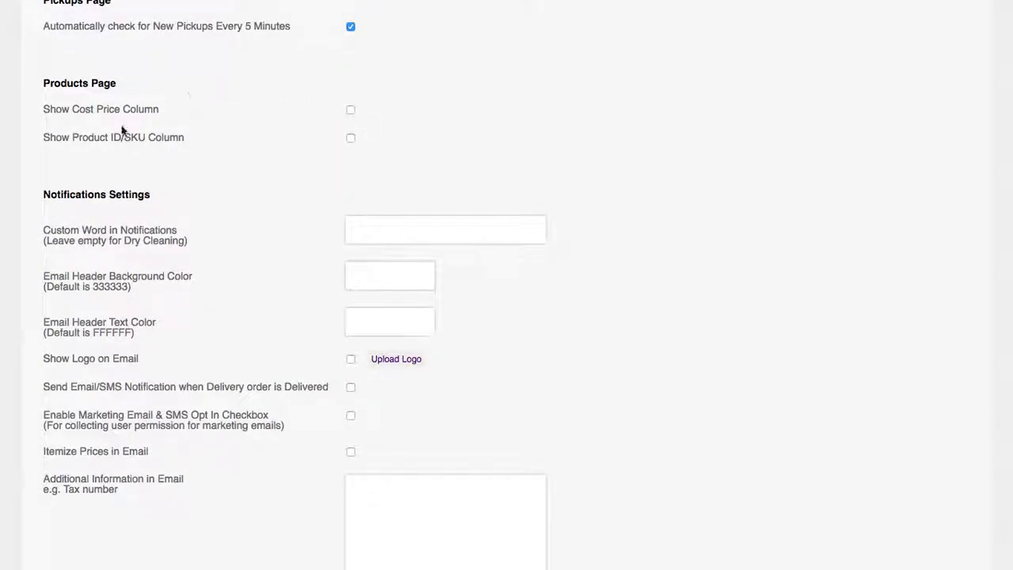
Try "Laundry" as the Custom Word in Notifications and clear the field again.
scroll(282, 265, "down", 1)
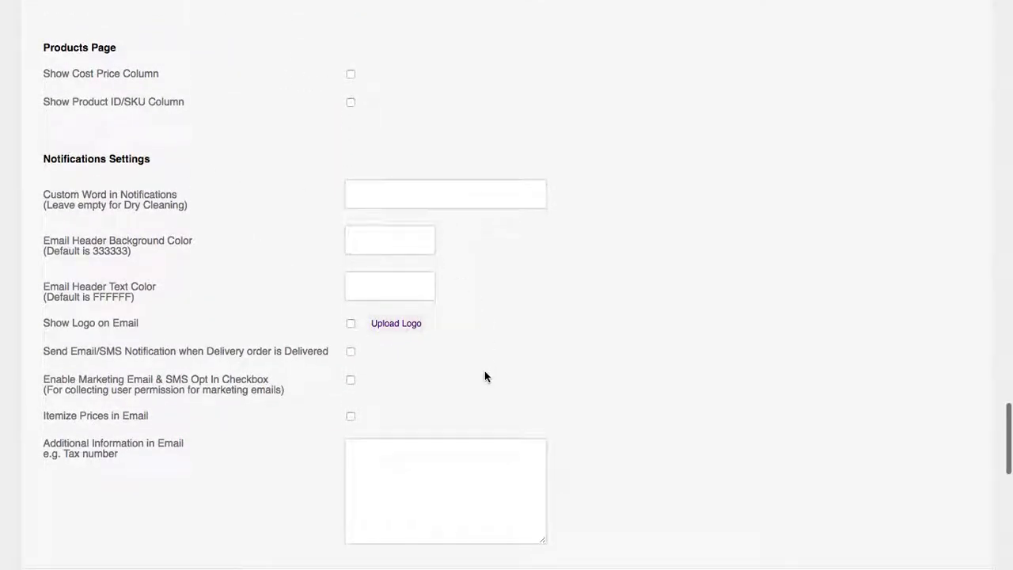
left_click(413, 191)
left_click(412, 189)
type("Laundry")
double_click(400, 194)
key("BackSpace")
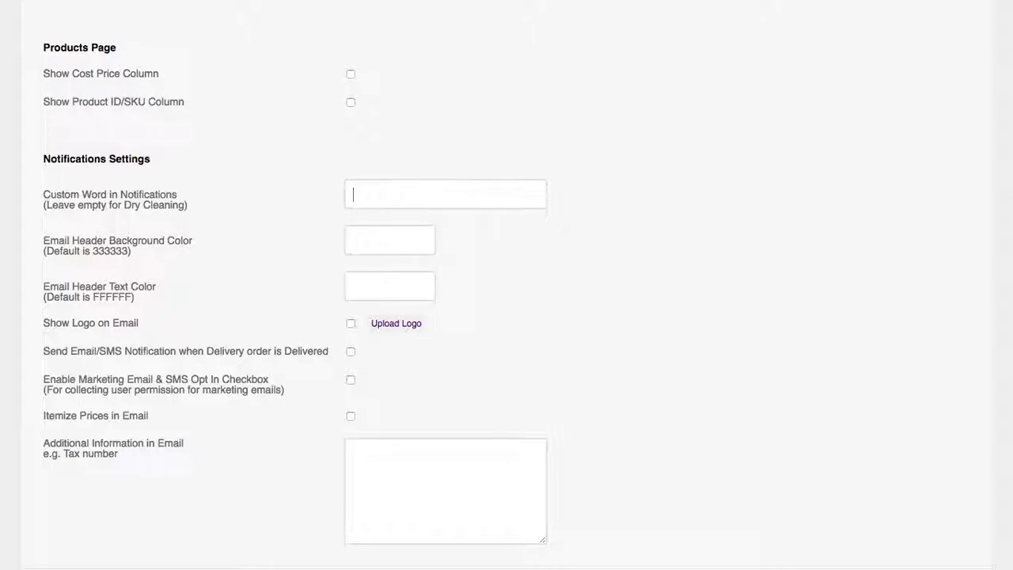
Set the Email Header Background Color to light green 94FFA1 in the Notifications Settings.
left_click(385, 241)
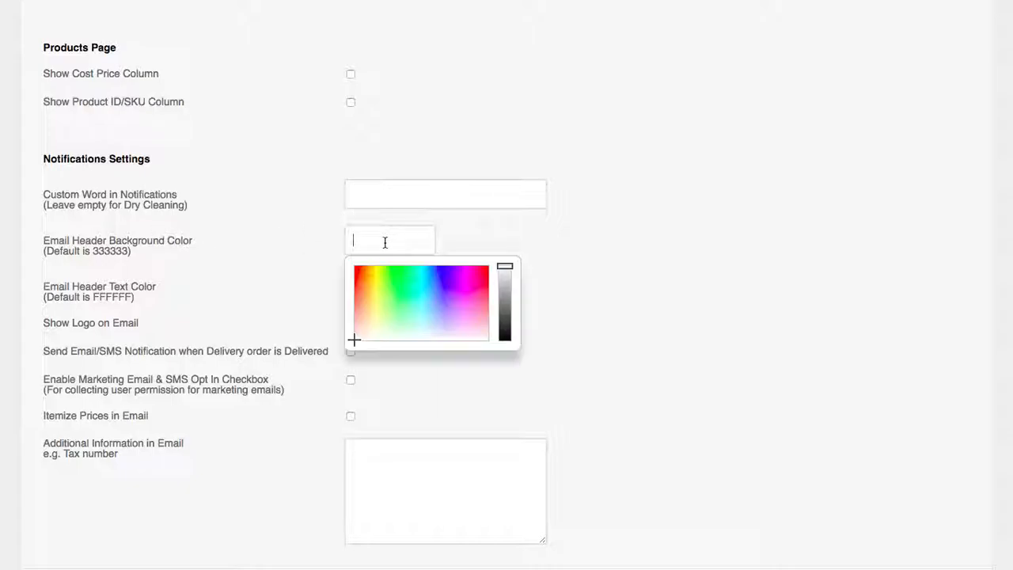
left_click_drag(354, 340, 402, 308)
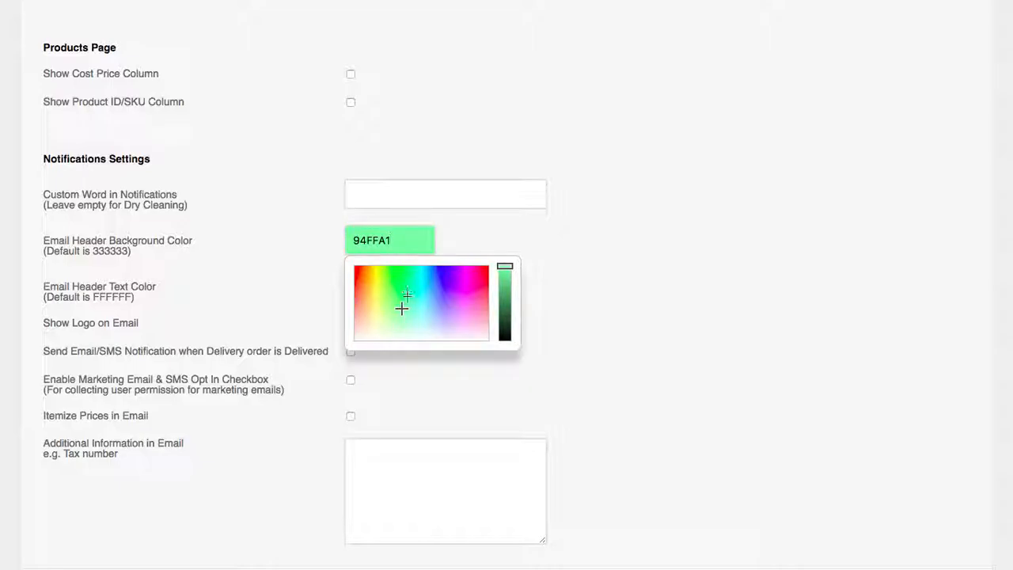
left_click(515, 202)
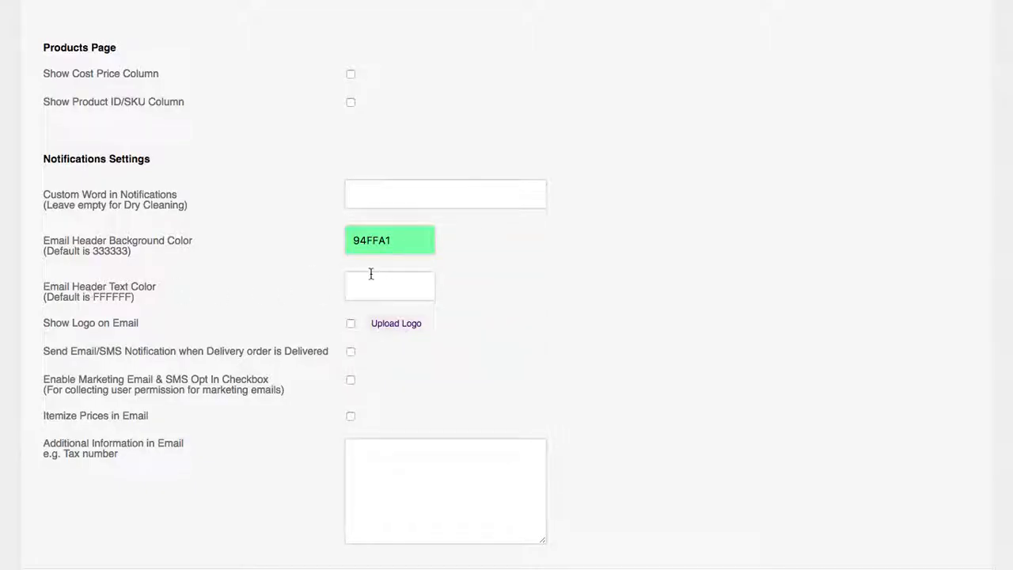
Set the Email Header Text Color to white FFFFFF, keeping the chosen header background color.
left_click(388, 288)
mouse_move(391, 366)
left_mouse_down()
mouse_move(420, 319)
mouse_move(409, 364)
mouse_move(355, 385)
left_mouse_up()
left_click(387, 239)
left_click(568, 247)
Try Show Logo on Email and leave it off, then enable the Marketing Email & SMS Opt In Checkbox and Itemize Prices in Email.
left_click(350, 325)
left_click(350, 324)
scroll(109, 378, "down", 1)
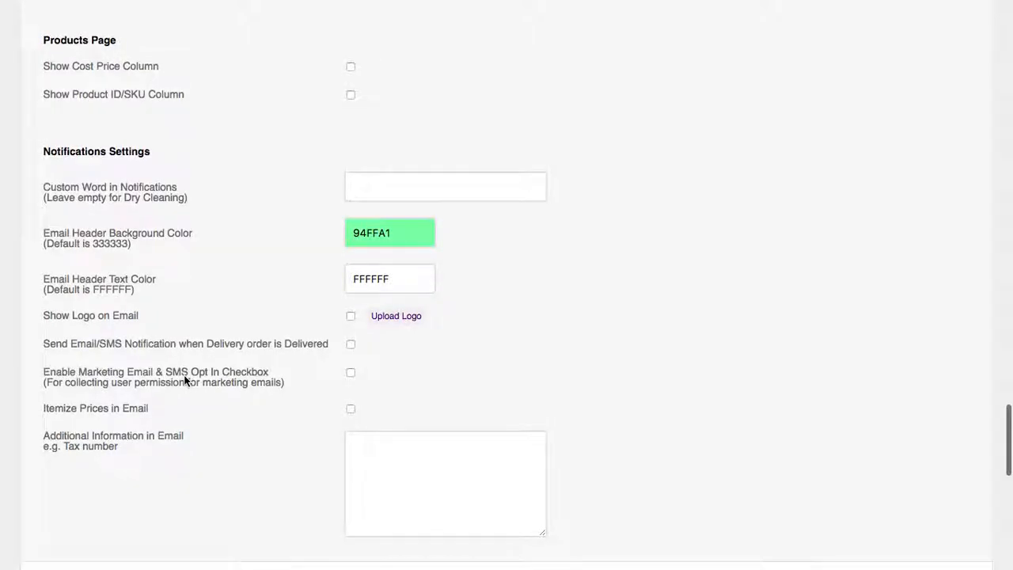
left_click(211, 378)
Try "hghdgs" as the Additional Information in Email and clear the field again.
left_click(523, 479)
type("hghdgs")
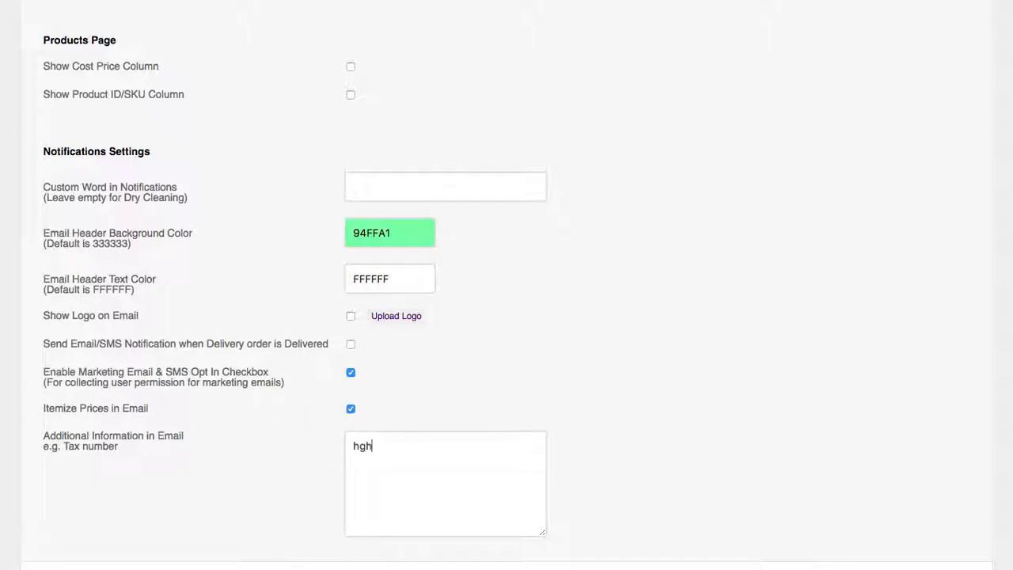
key("BackSpace")
key("BackSpace")
key("BackSpace")
key("BackSpace")
key("BackSpace")
key("BackSpace")
Go past the Business Accounts to Manage Account Status and open the form for updating the card details.
scroll(295, 275, "down", 2)
scroll(294, 278, "down", 3)
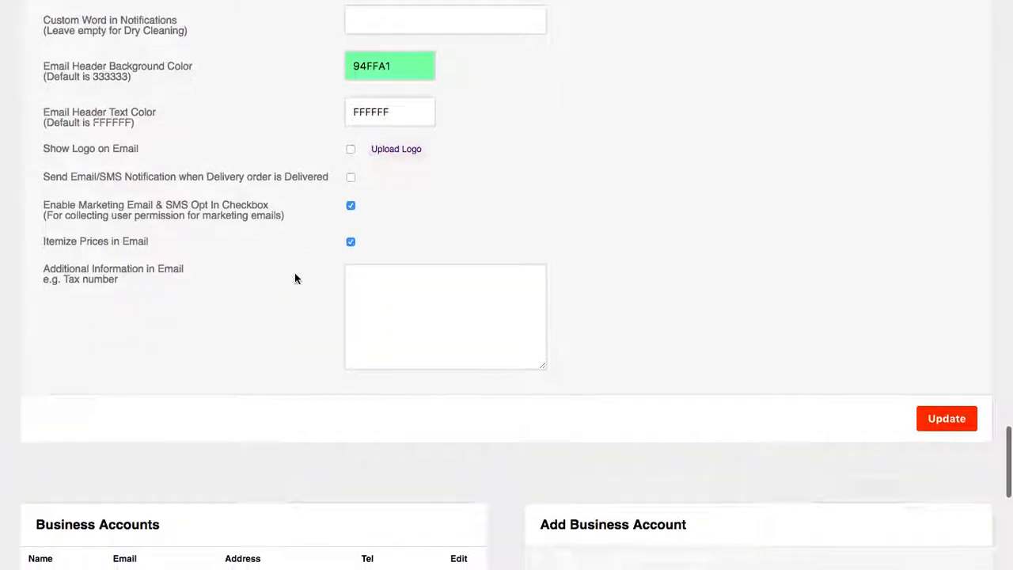
scroll(294, 273, "down", 3)
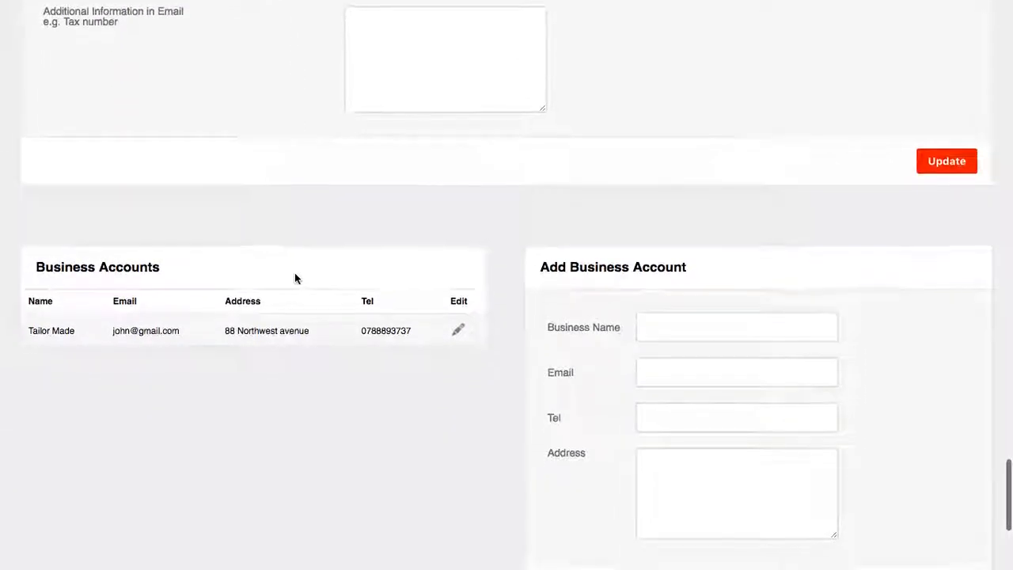
scroll(294, 278, "down", 2)
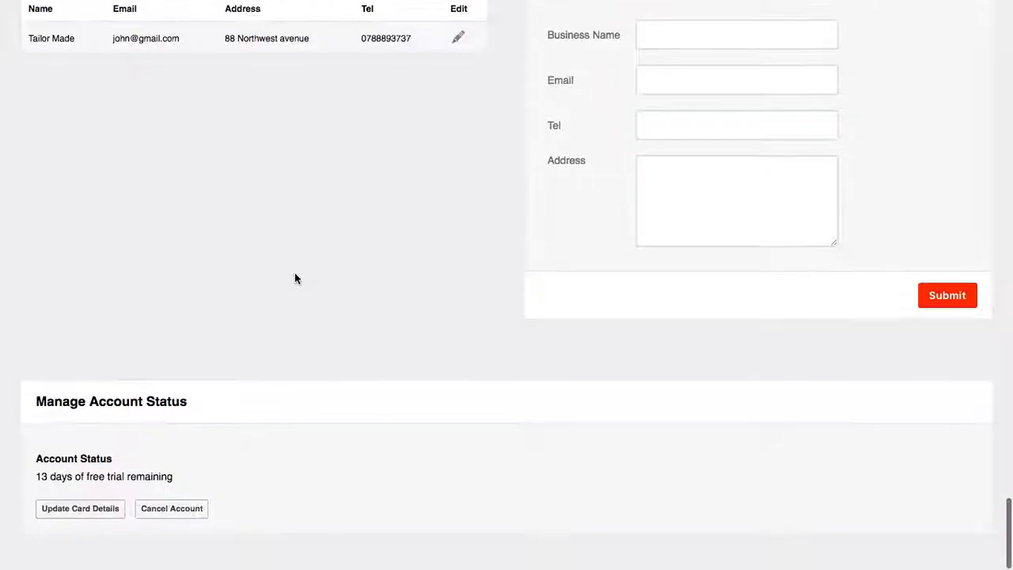
left_click_drag(37, 406, 167, 523)
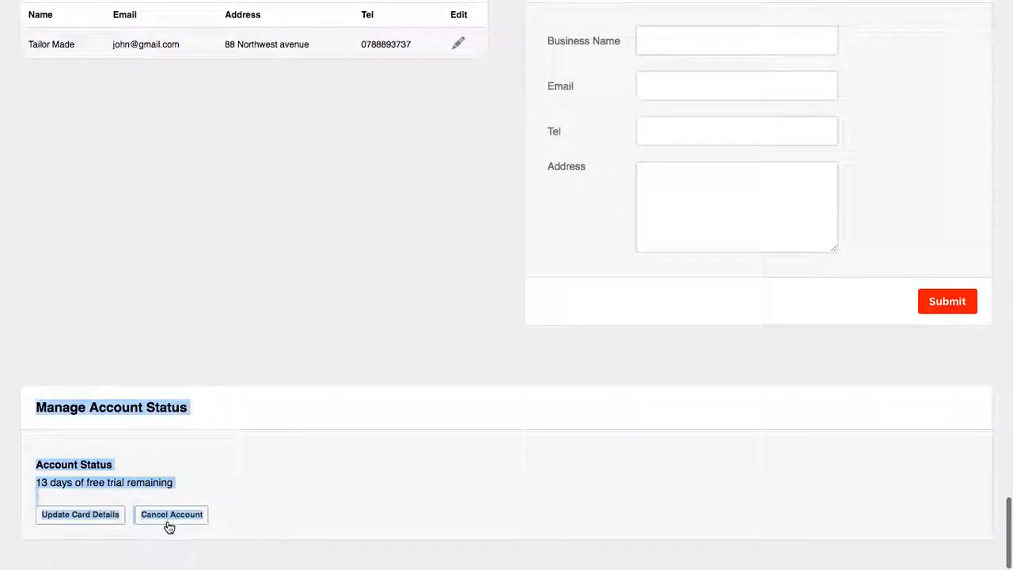
left_click(113, 369)
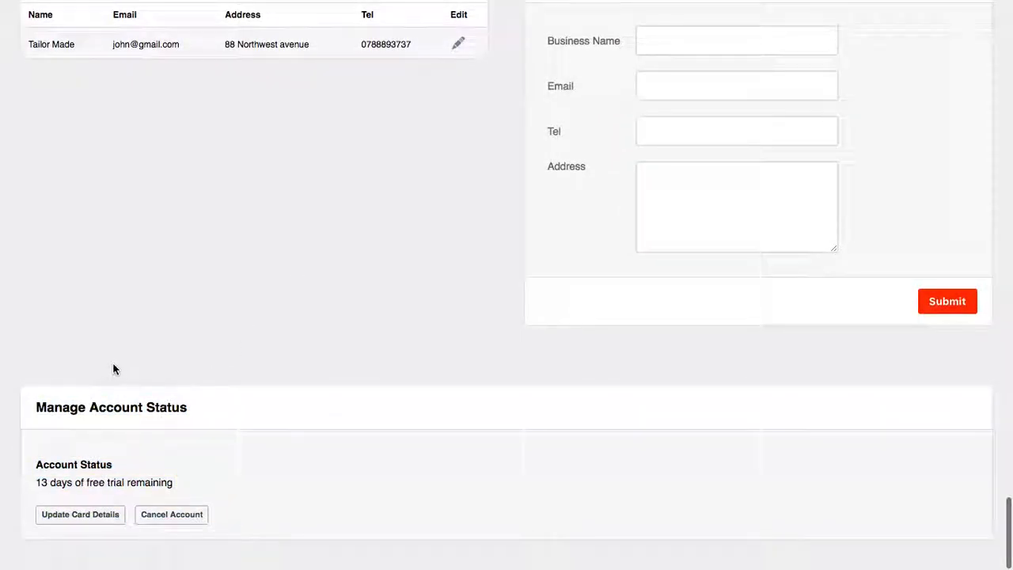
left_click(104, 524)
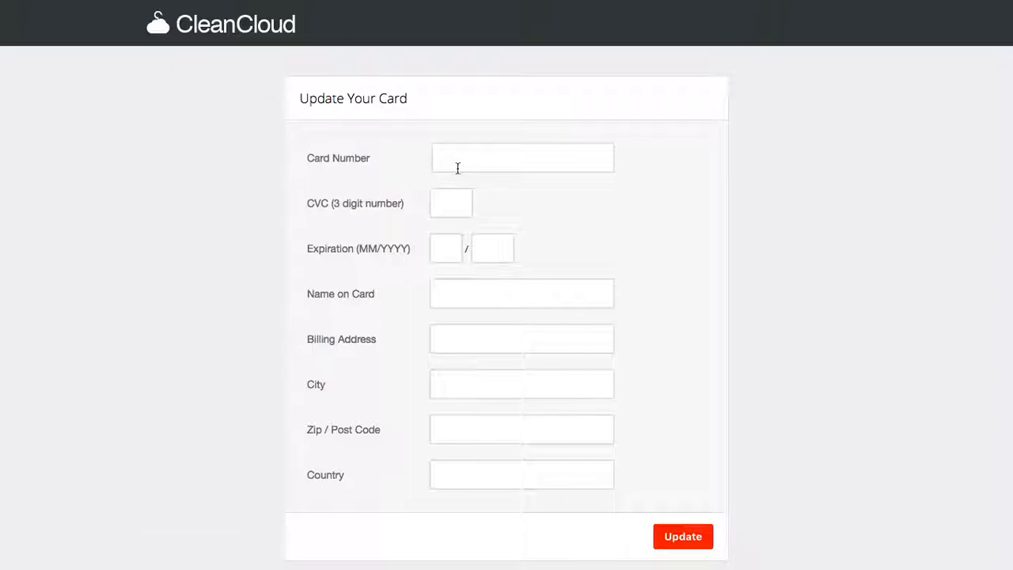